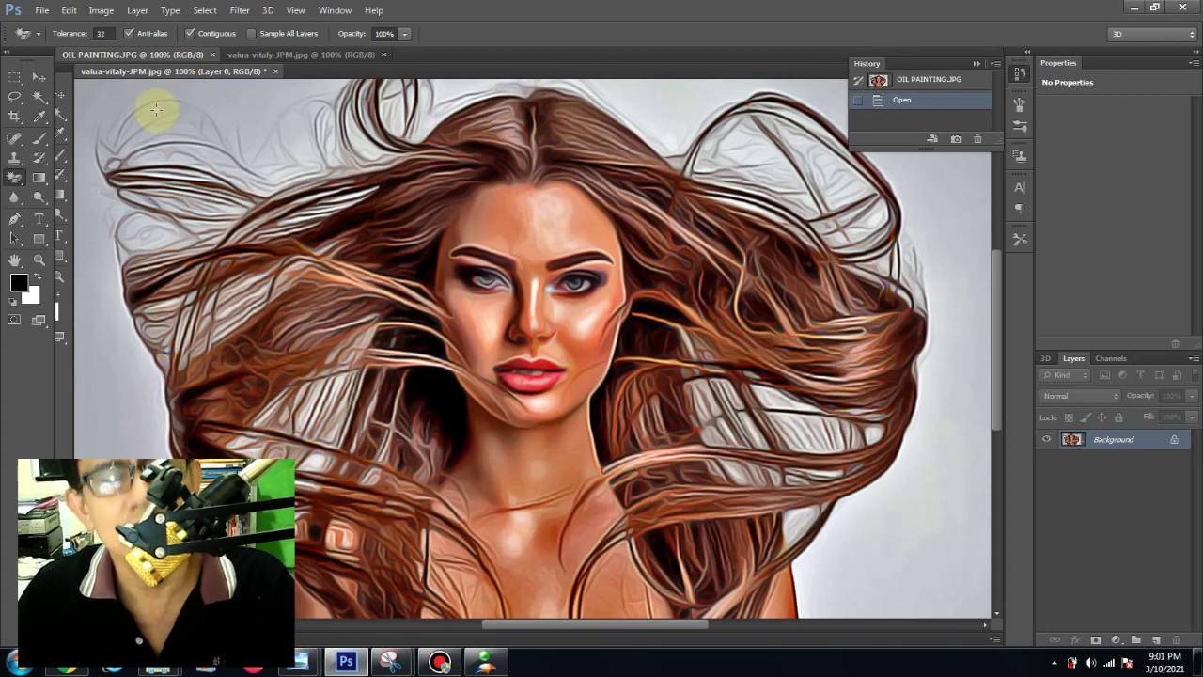
Compare the original valua-vitaly-JPM.jpg photo with the finished OIL PAINTING.JPG example
left_click(284, 56)
left_click(149, 54)
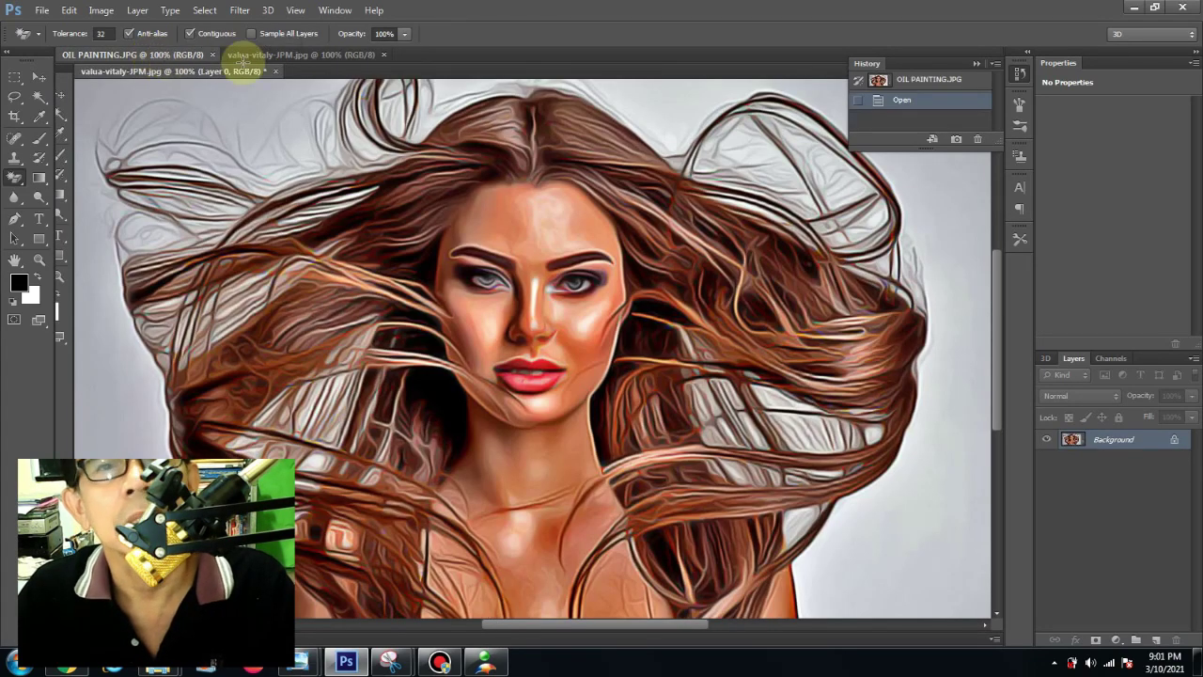
Resize the valua-vitaly-JPM.jpg portrait to a width of 1500 pixels (1500 × 957)
left_click(294, 56)
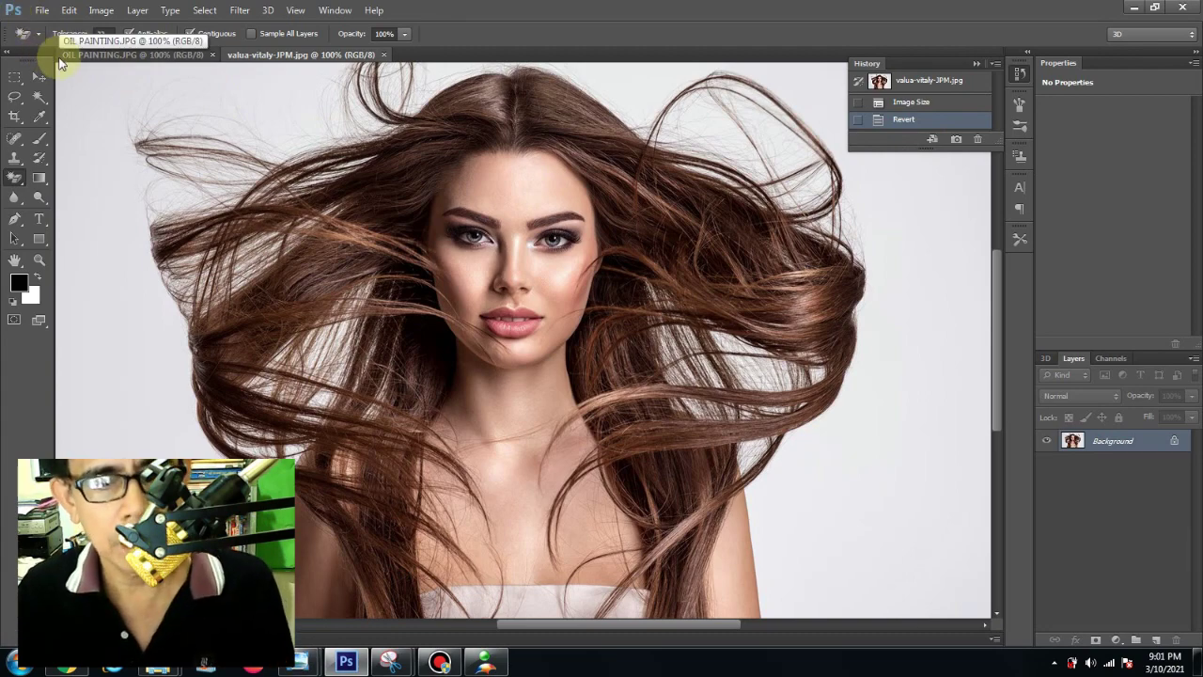
left_click(99, 12)
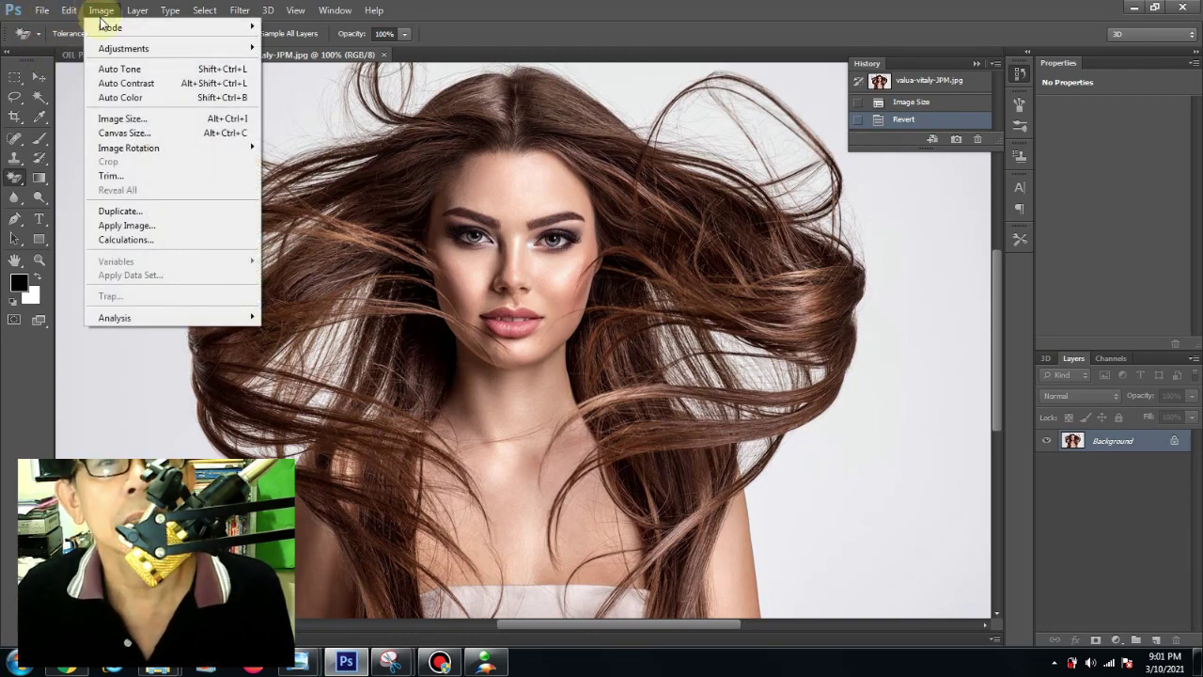
left_click(131, 118)
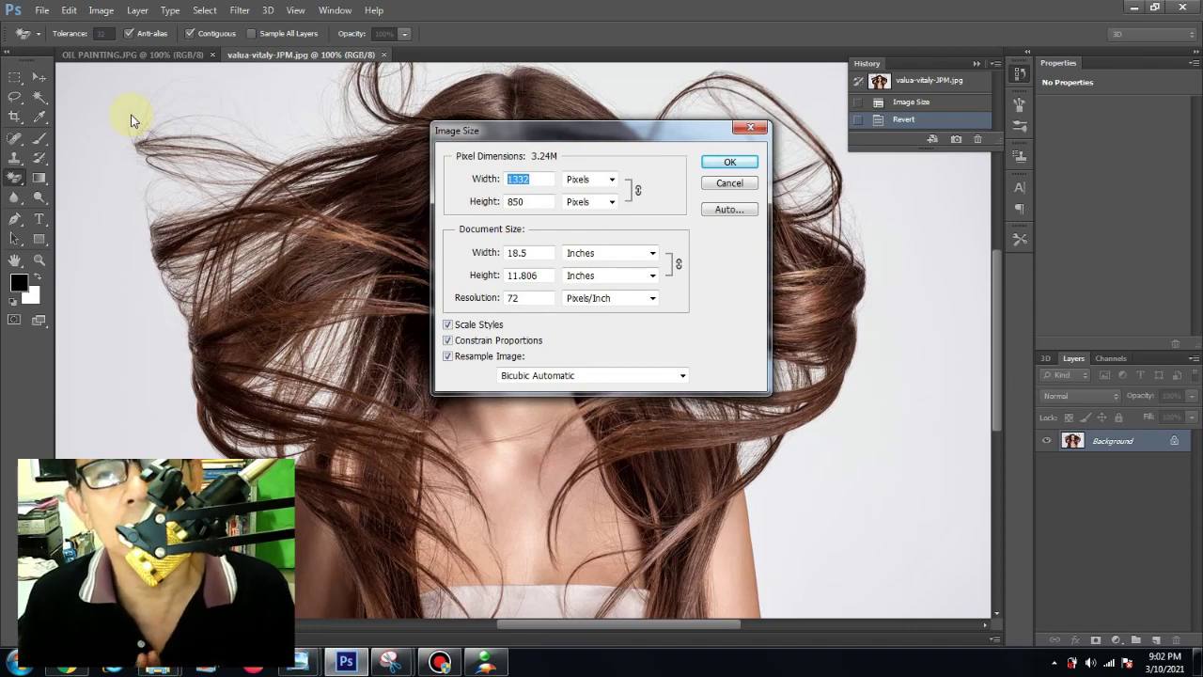
type("15")
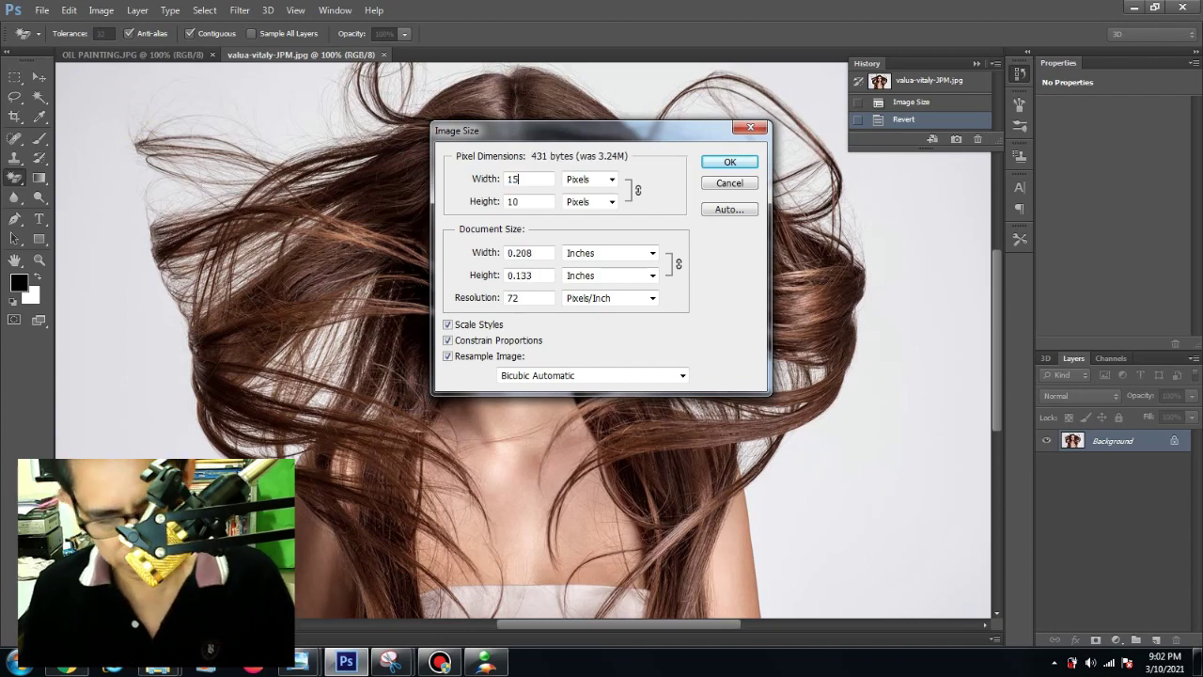
type("00")
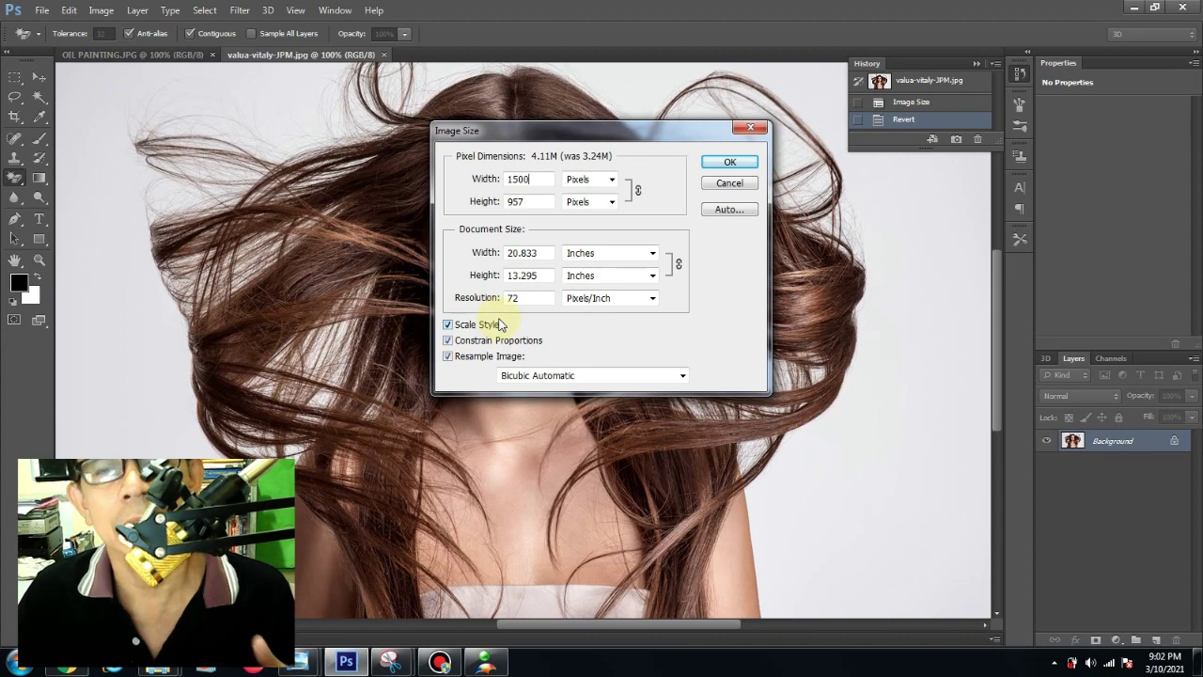
left_click(730, 164)
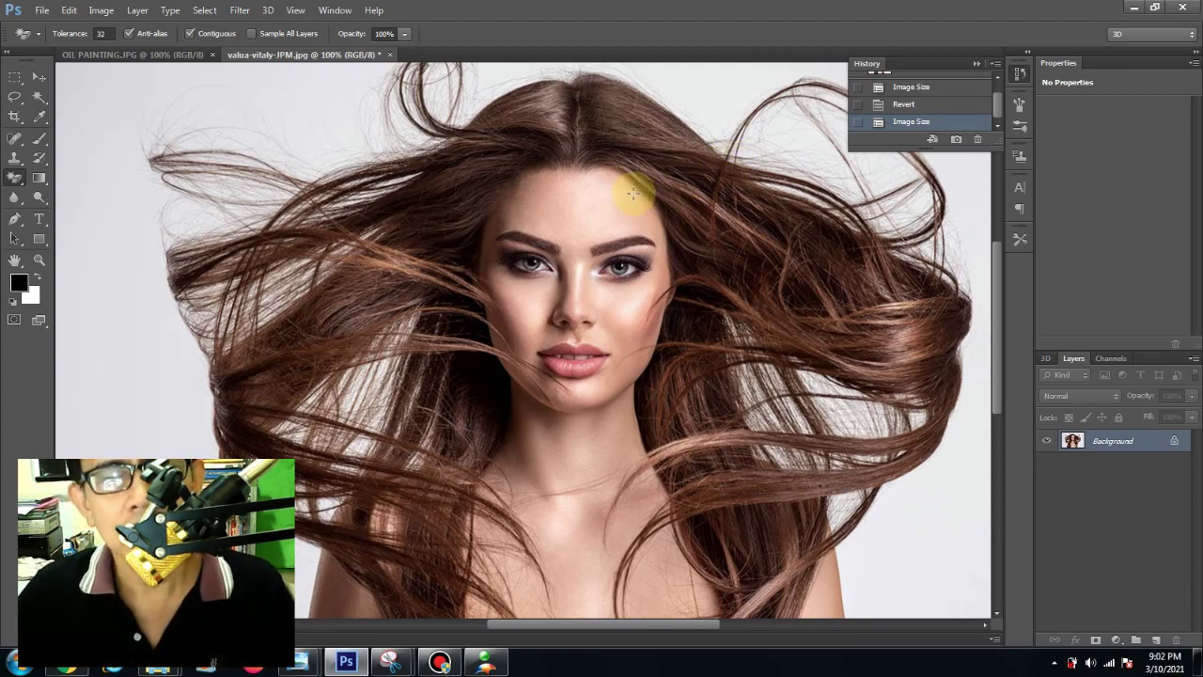
Duplicate the Background layer into a new Layer 1
right_click(1144, 441)
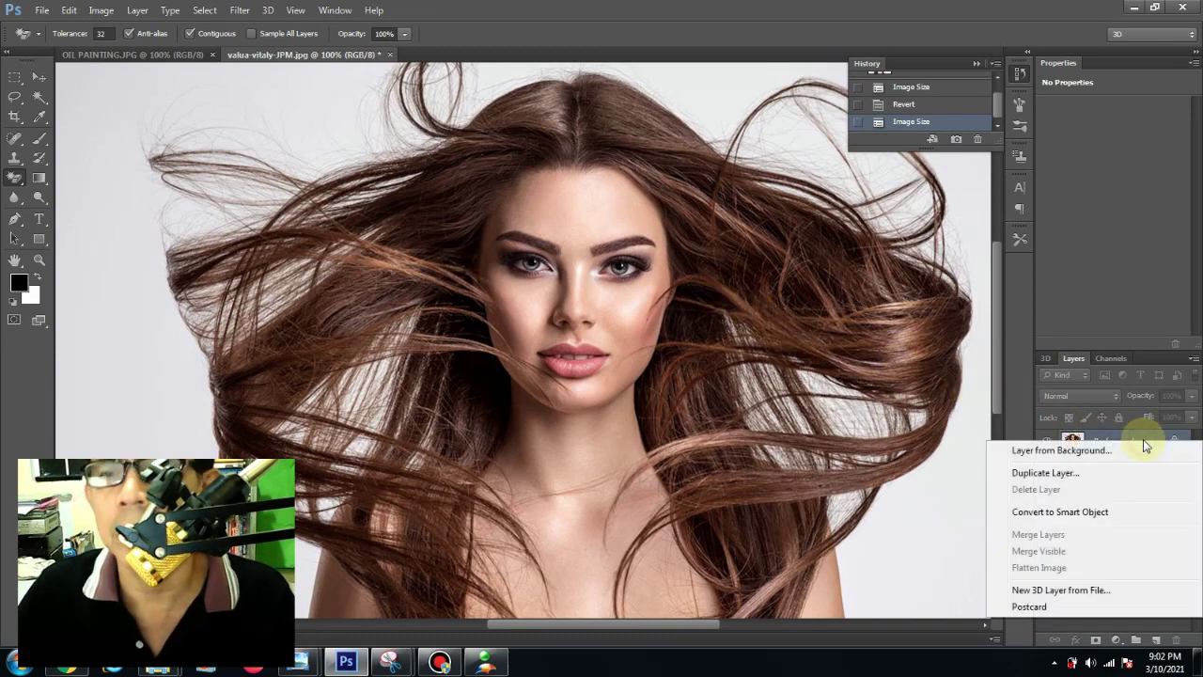
left_click(944, 468)
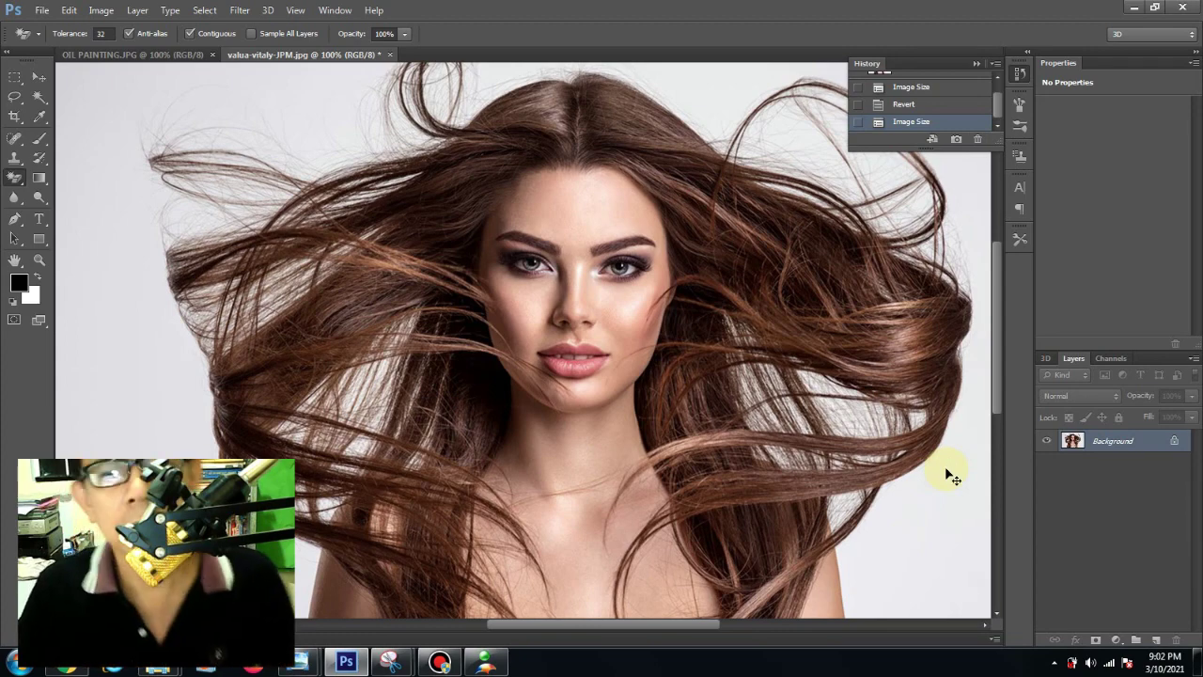
key("ctrl+j")
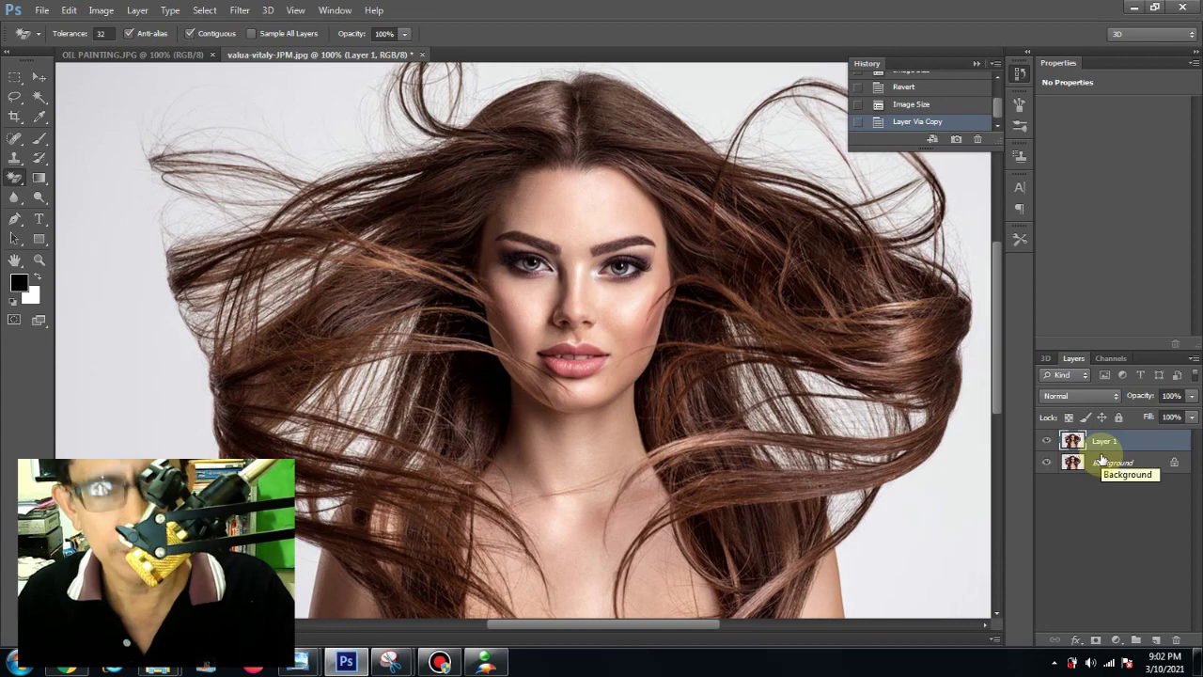
Apply Shadows/Highlights to Layer 1 with shadows at 30% and highlights at 70%
left_click(100, 10)
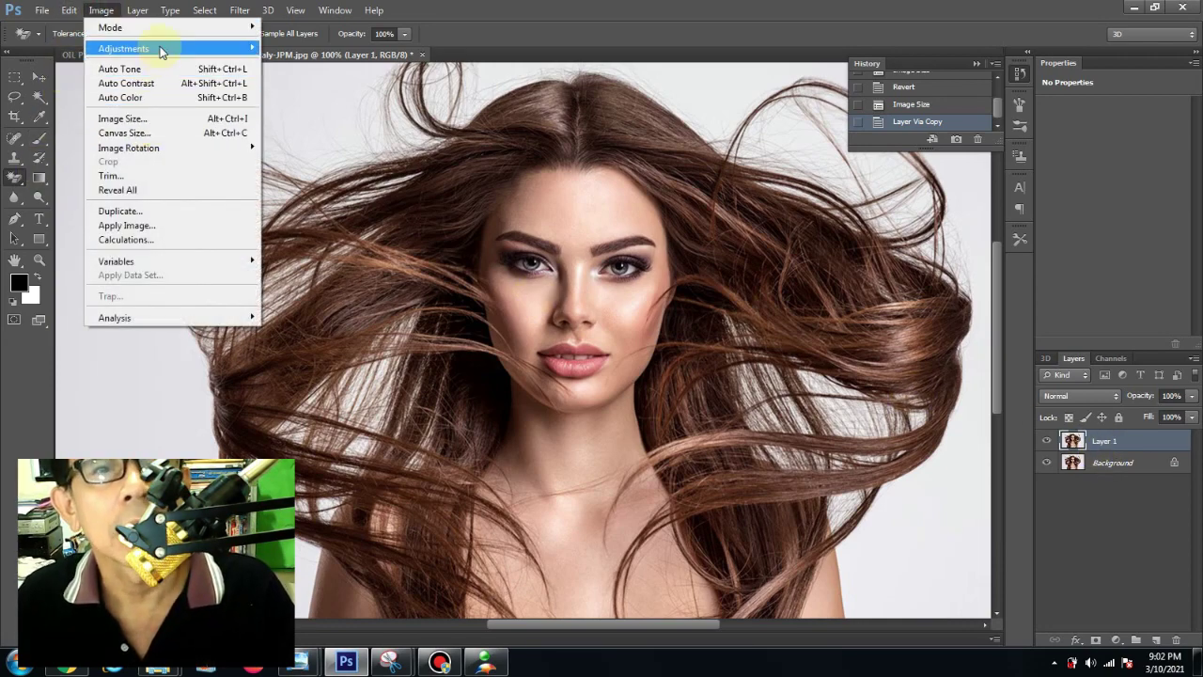
mouse_move(123, 47)
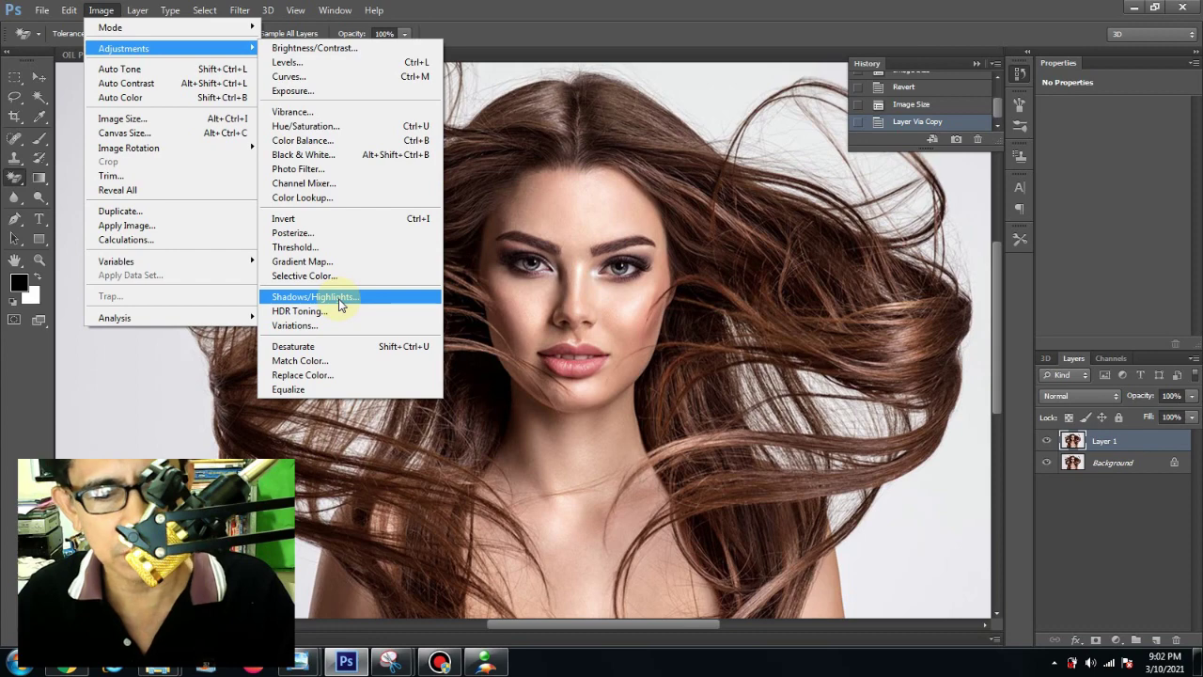
left_click(340, 300)
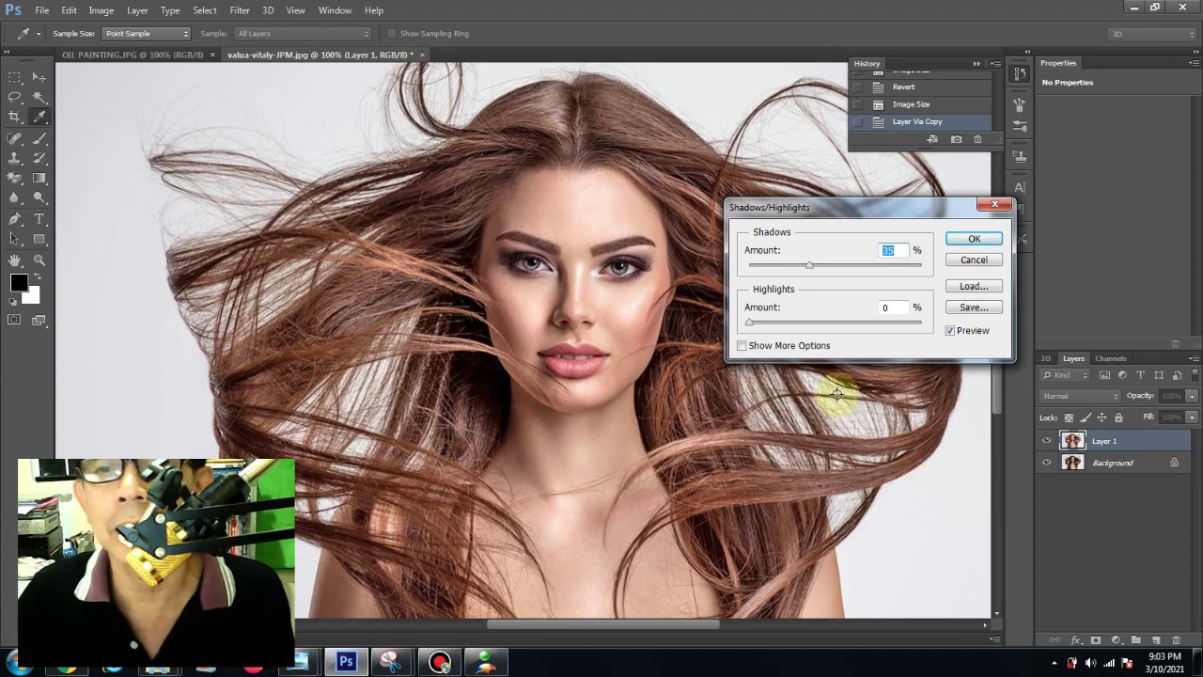
type("3")
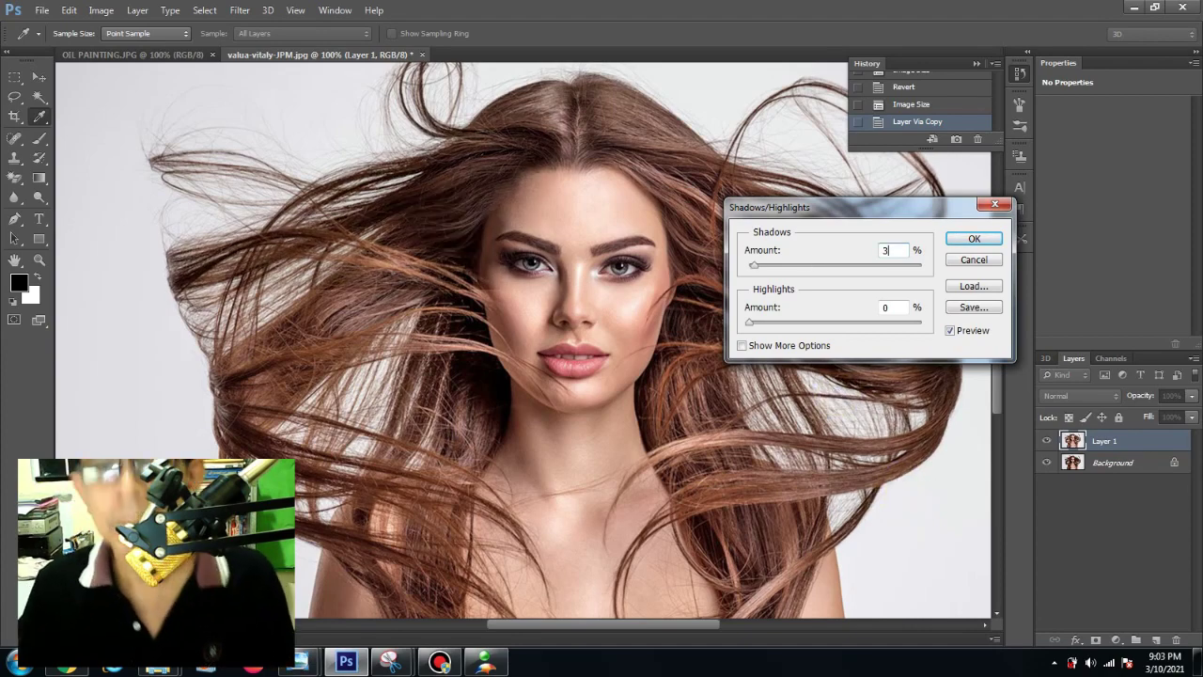
type("0")
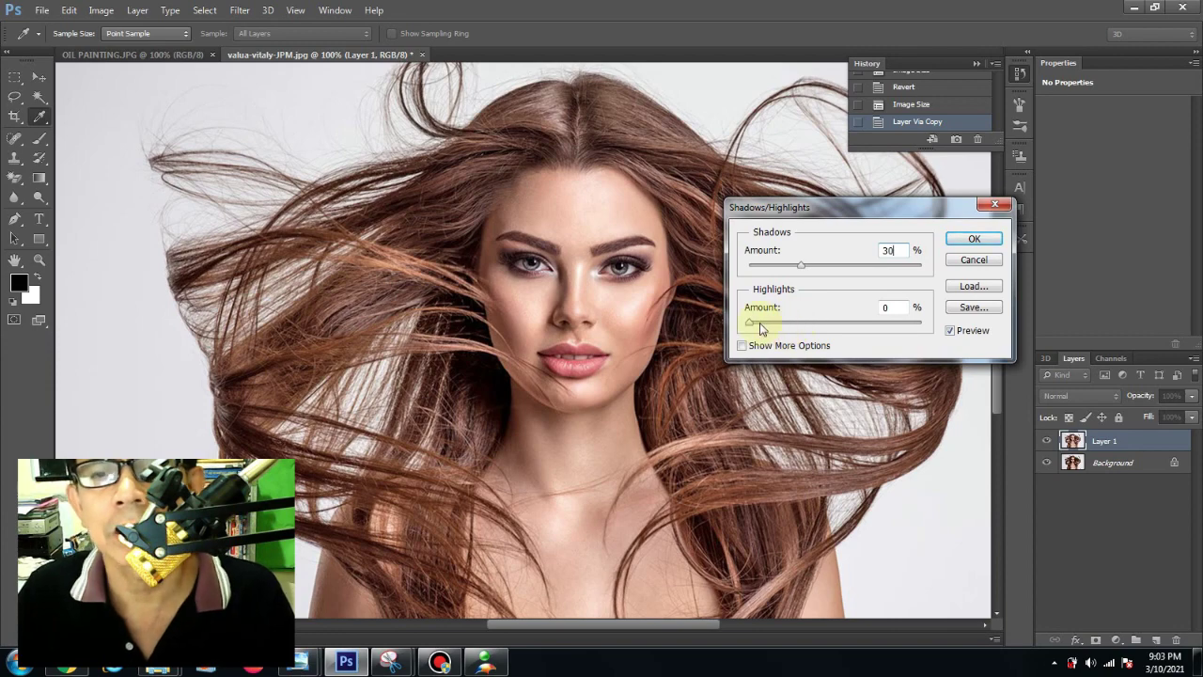
left_click_drag(766, 327, 871, 339)
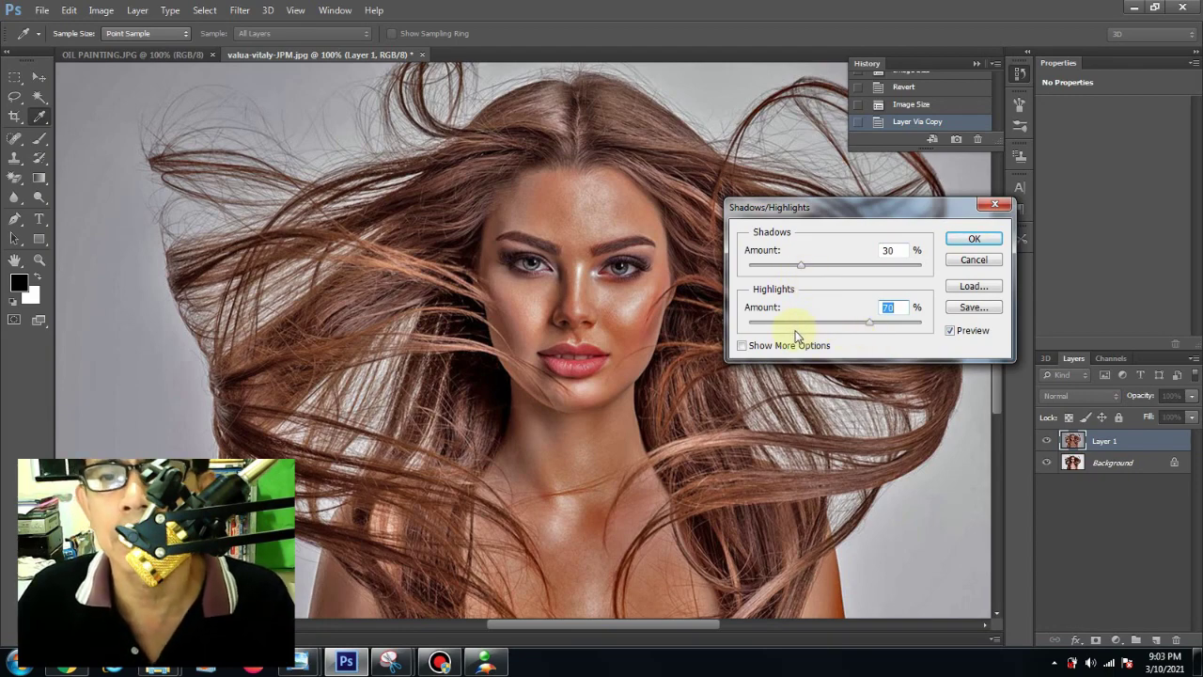
left_click(972, 241)
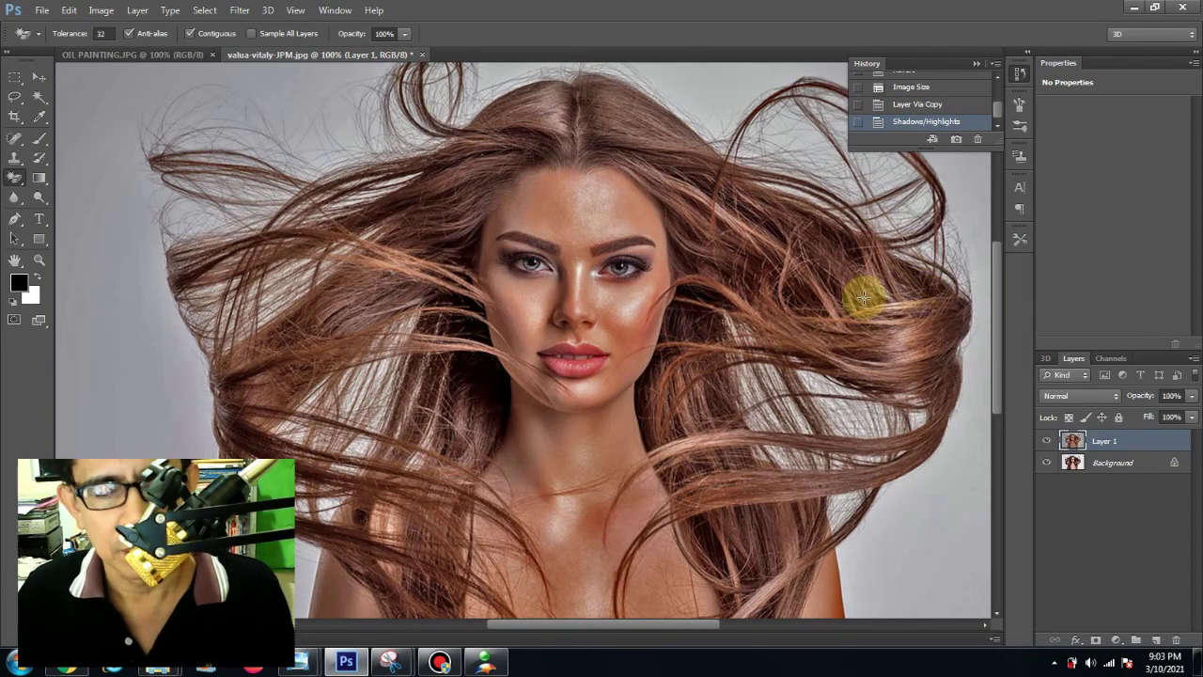
Apply Levels to Layer 1 with input levels 32, 1.00 and 214
left_click(101, 10)
mouse_move(123, 48)
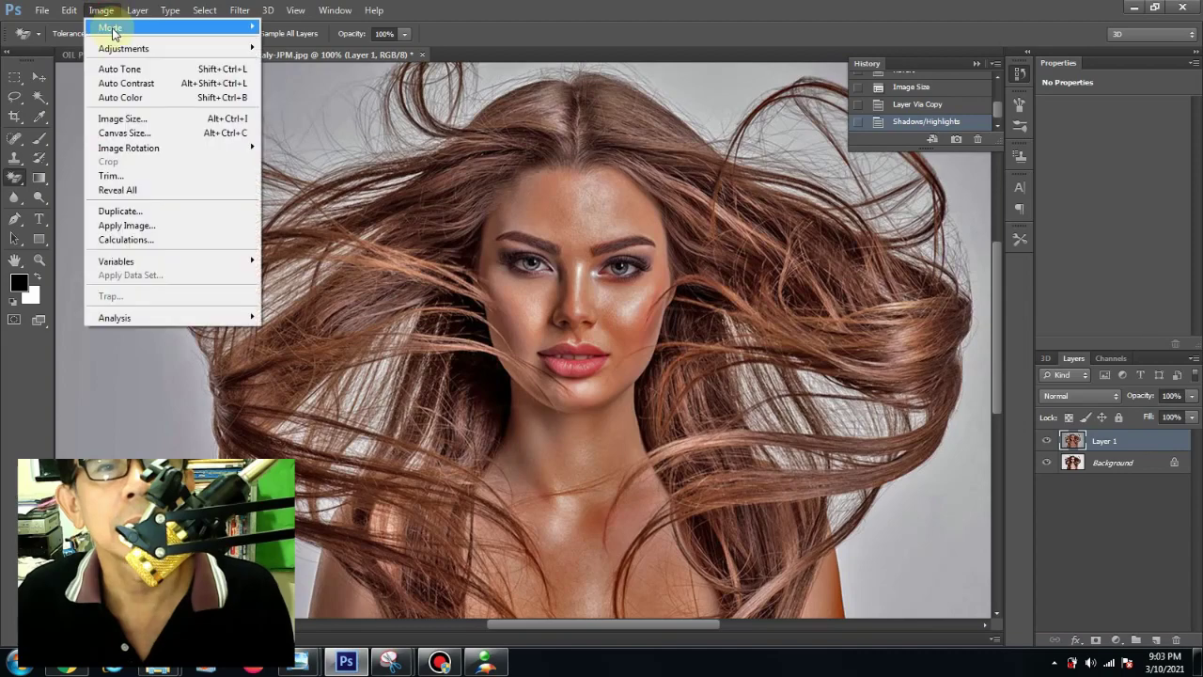
left_click(287, 62)
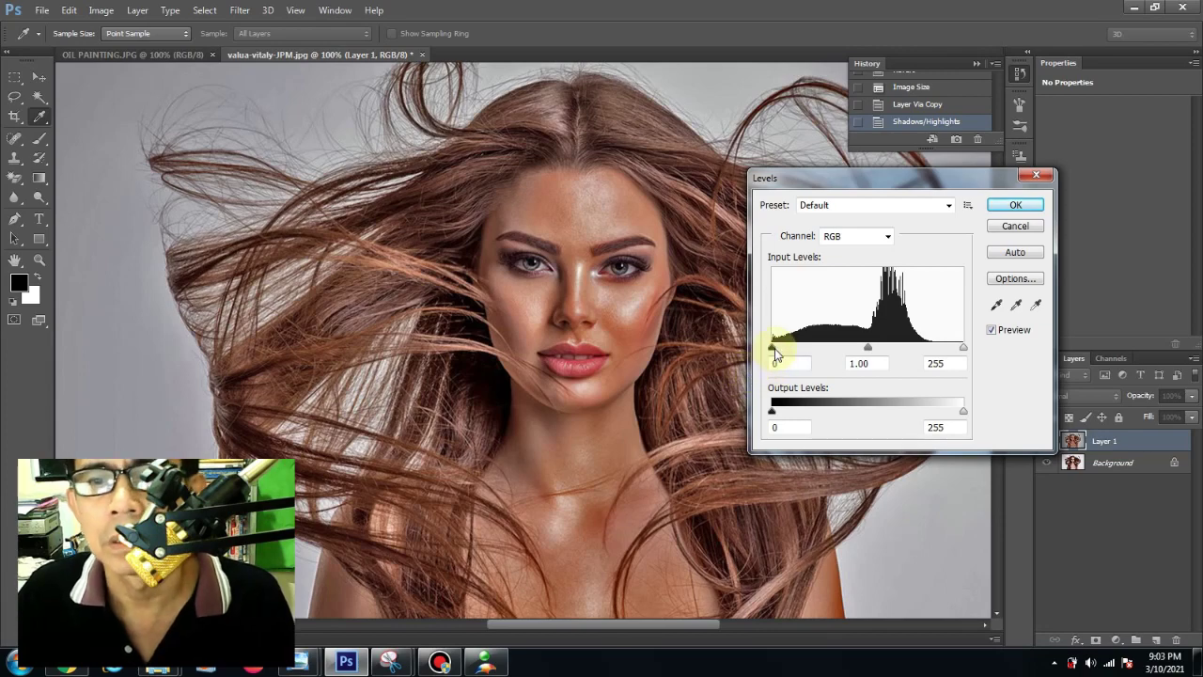
left_click_drag(791, 353, 795, 356)
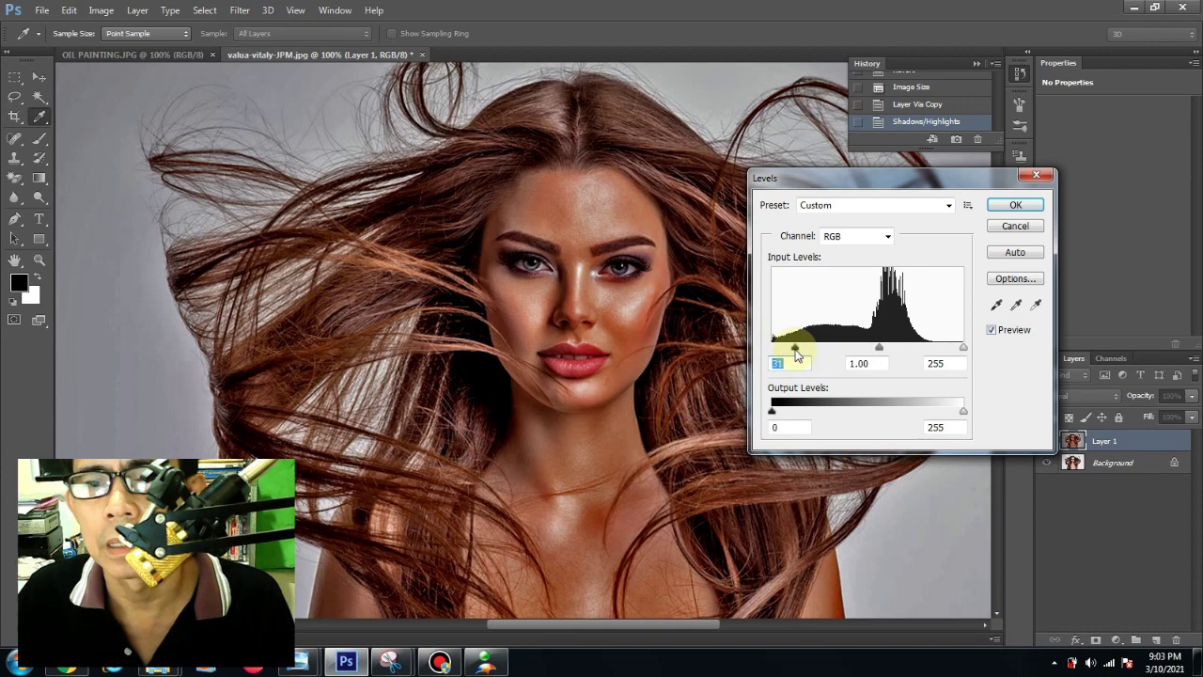
left_click_drag(795, 354, 795, 354)
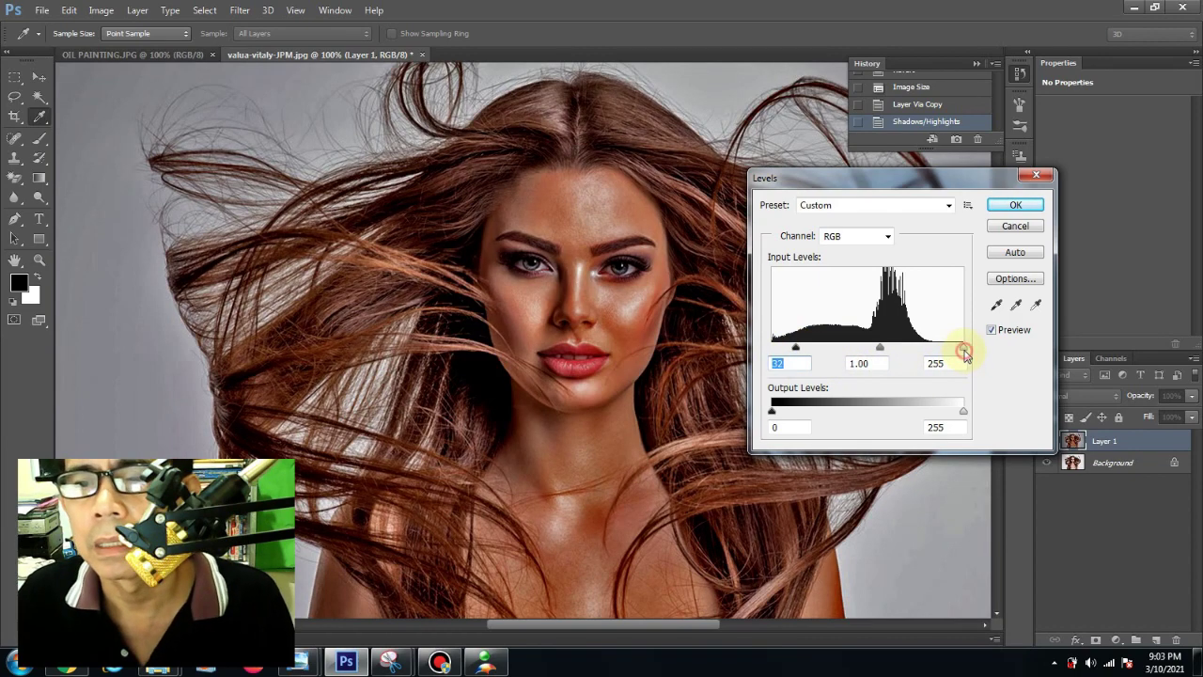
mouse_move(964, 354)
left_mouse_down()
mouse_move(950, 346)
mouse_move(925, 365)
mouse_move(935, 357)
left_mouse_up()
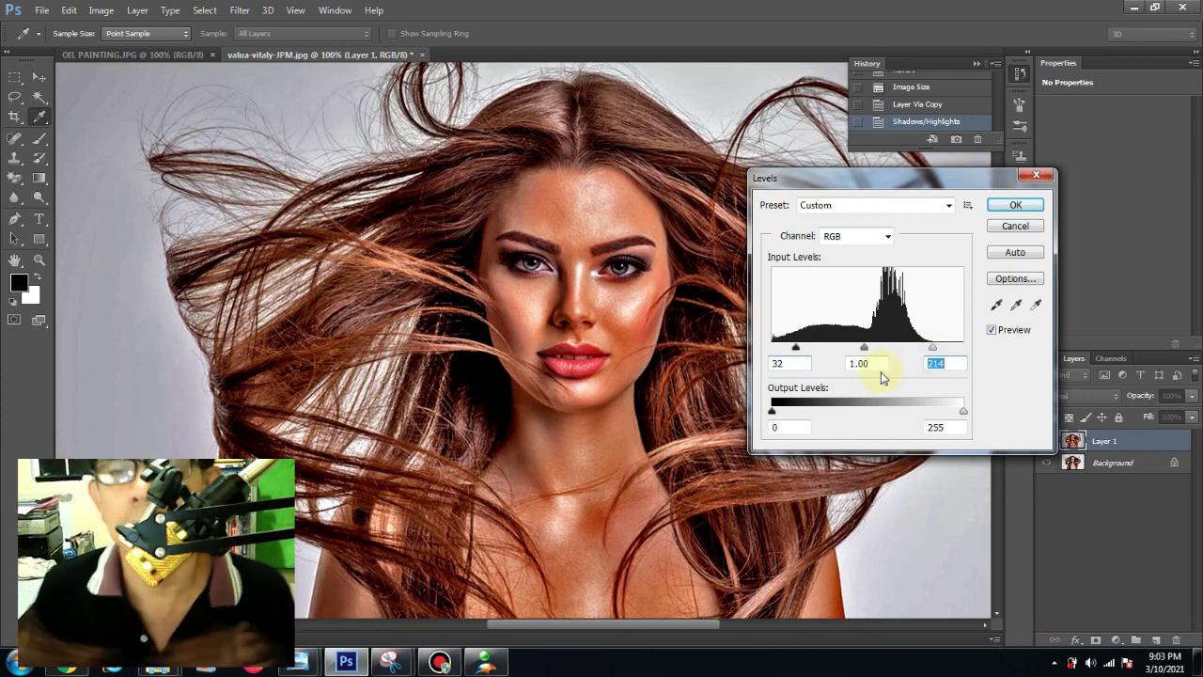
left_click(1013, 206)
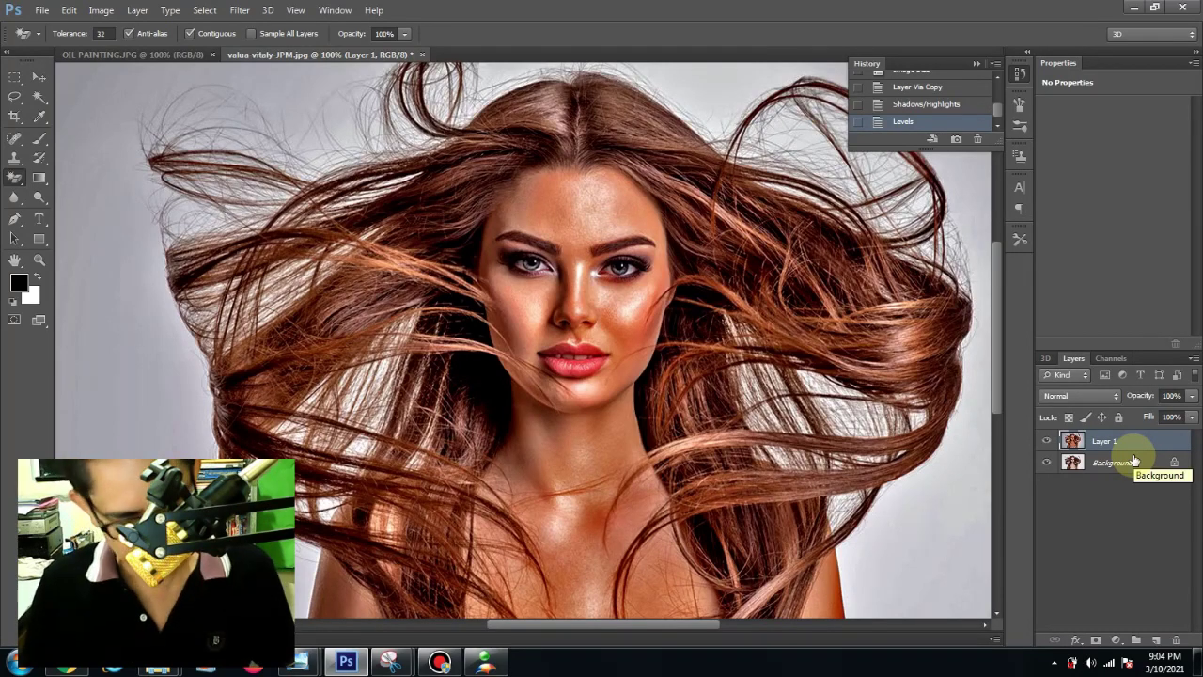
Duplicate Layer 1 and apply a High Pass filter to the copy
key("ctrl+j")
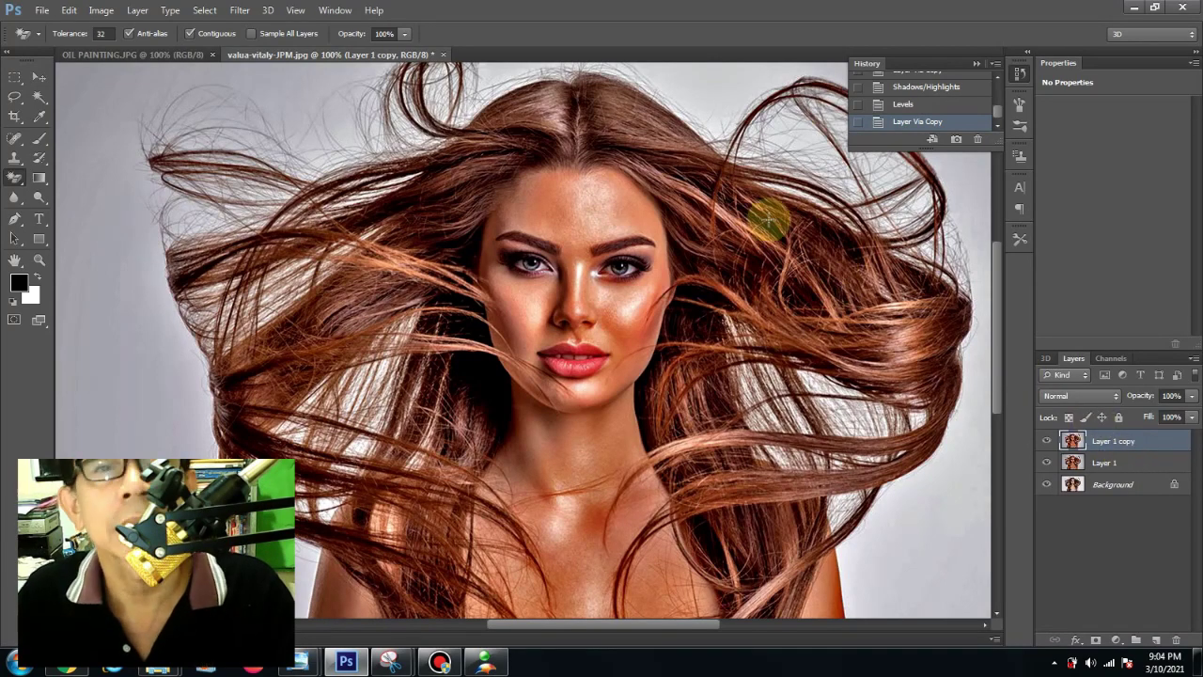
left_click(240, 10)
mouse_move(250, 276)
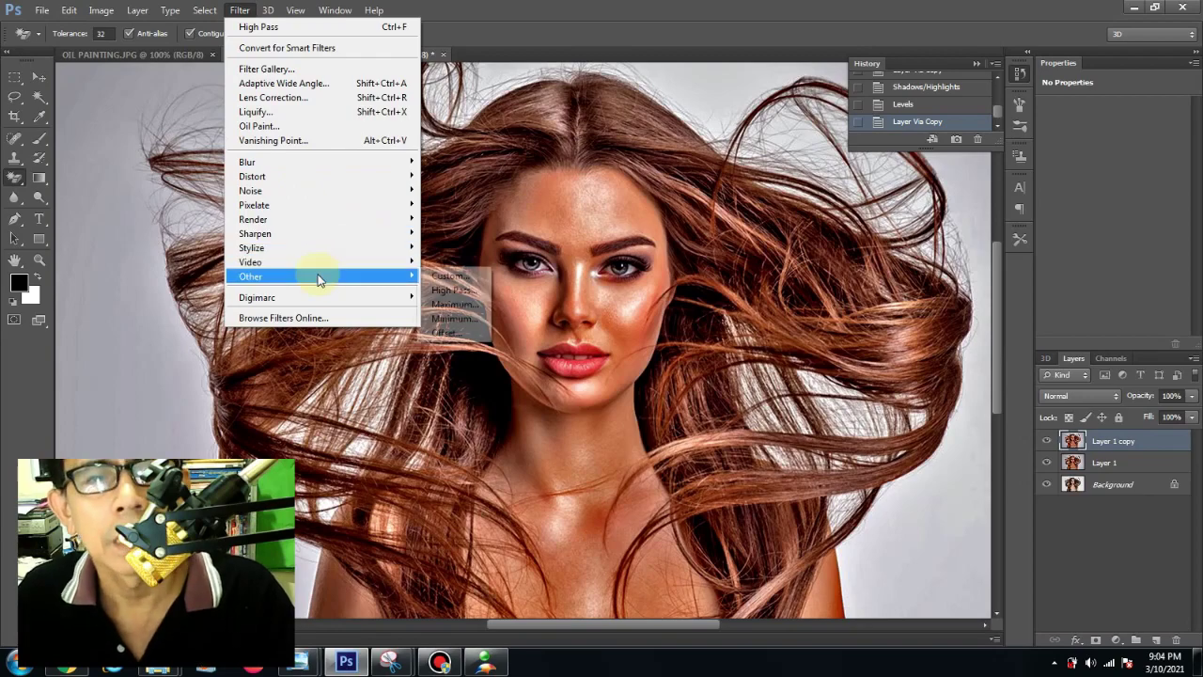
left_click(457, 293)
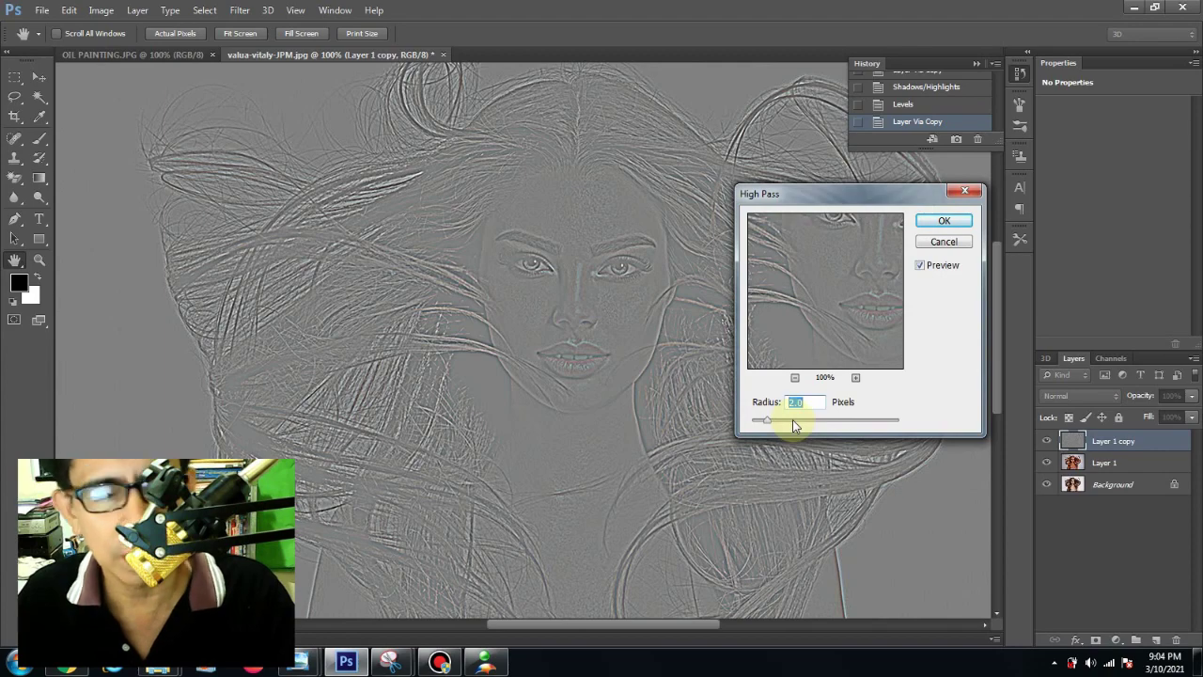
left_click(943, 219)
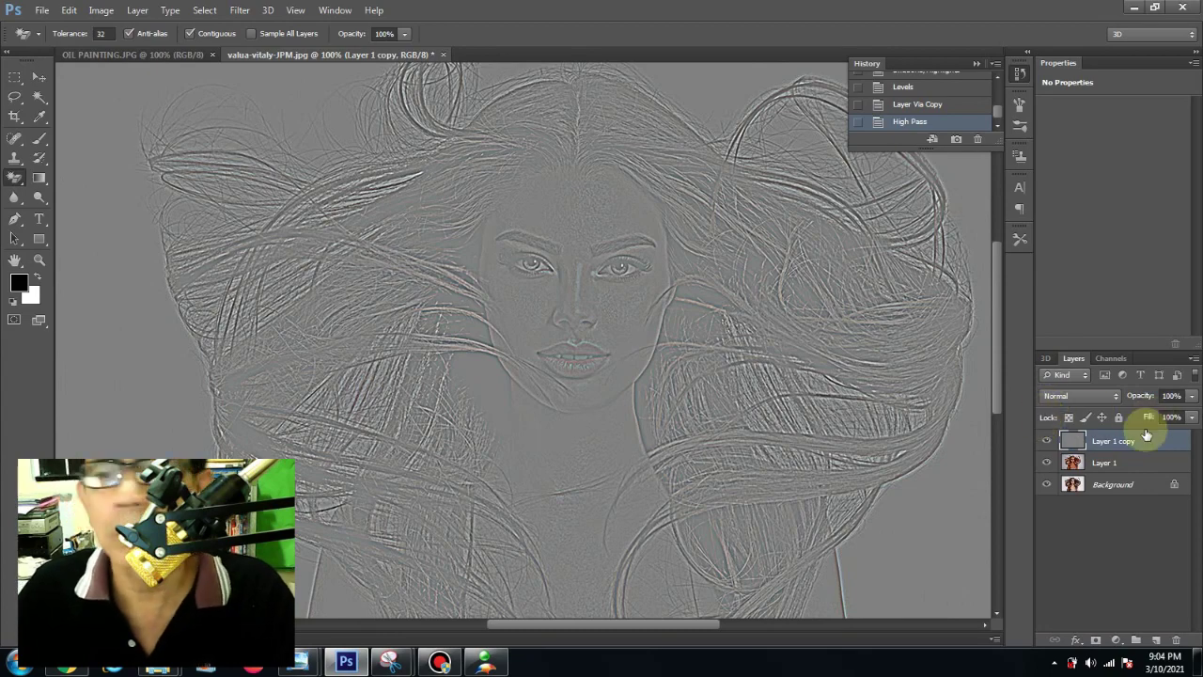
Blend the high-pass copy in Overlay mode and merge it with Layer 1
left_click(1117, 397)
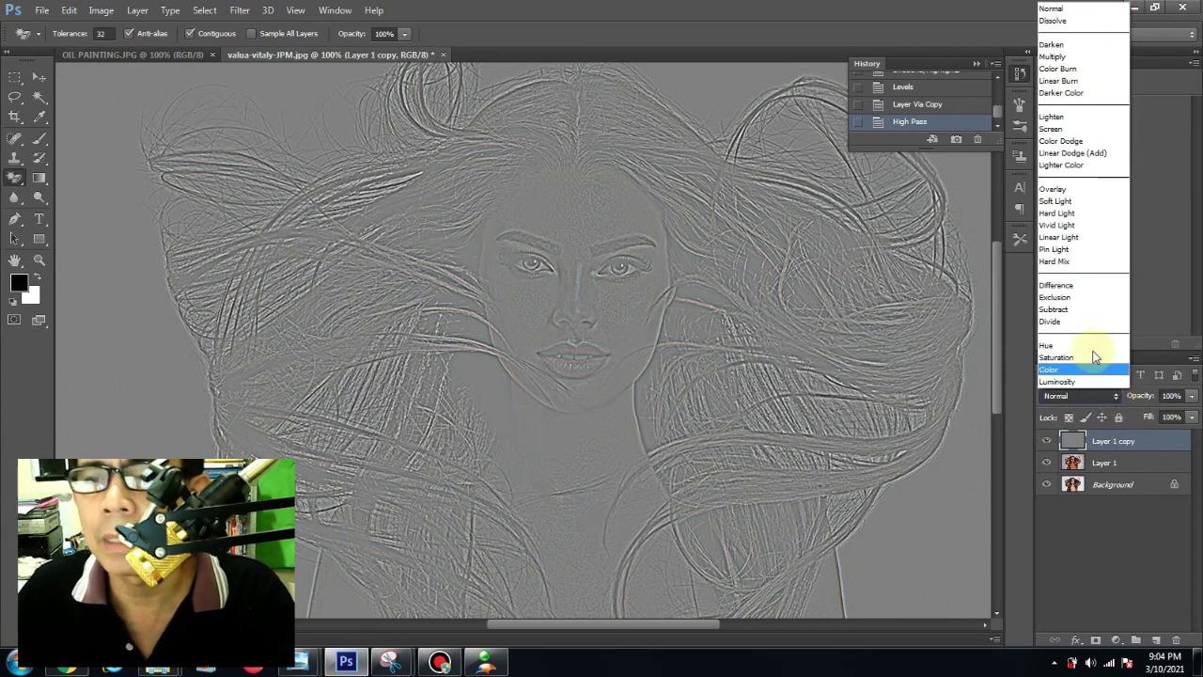
left_click(1054, 189)
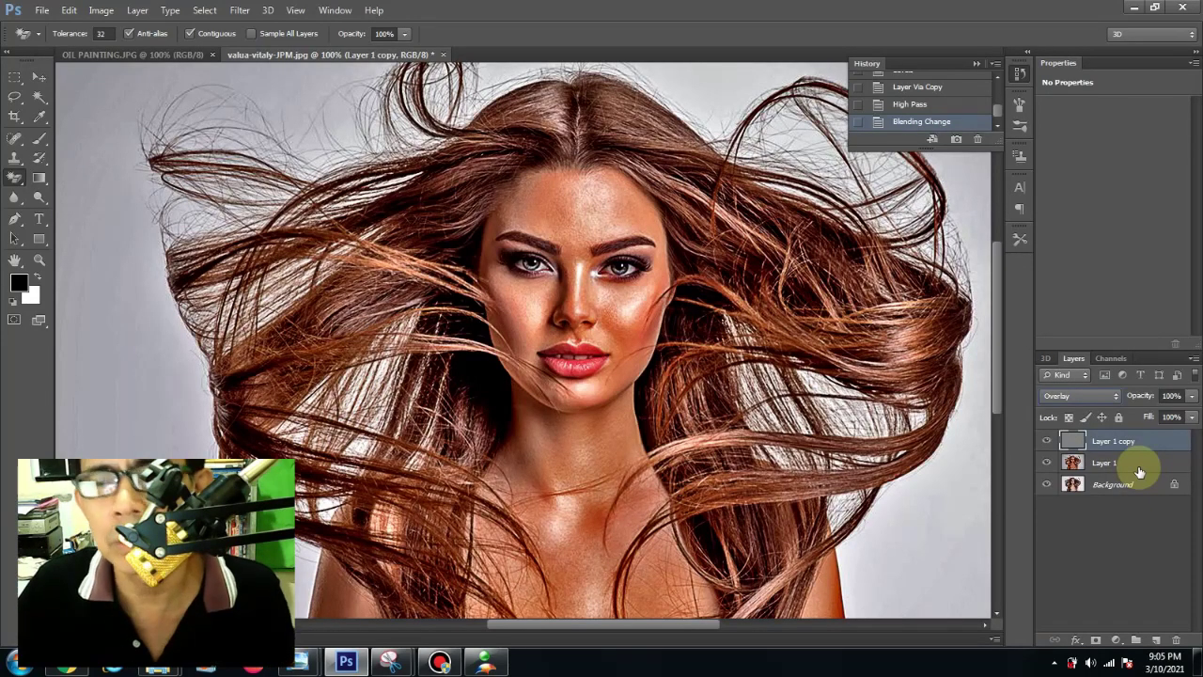
left_click(1137, 463, "shift")
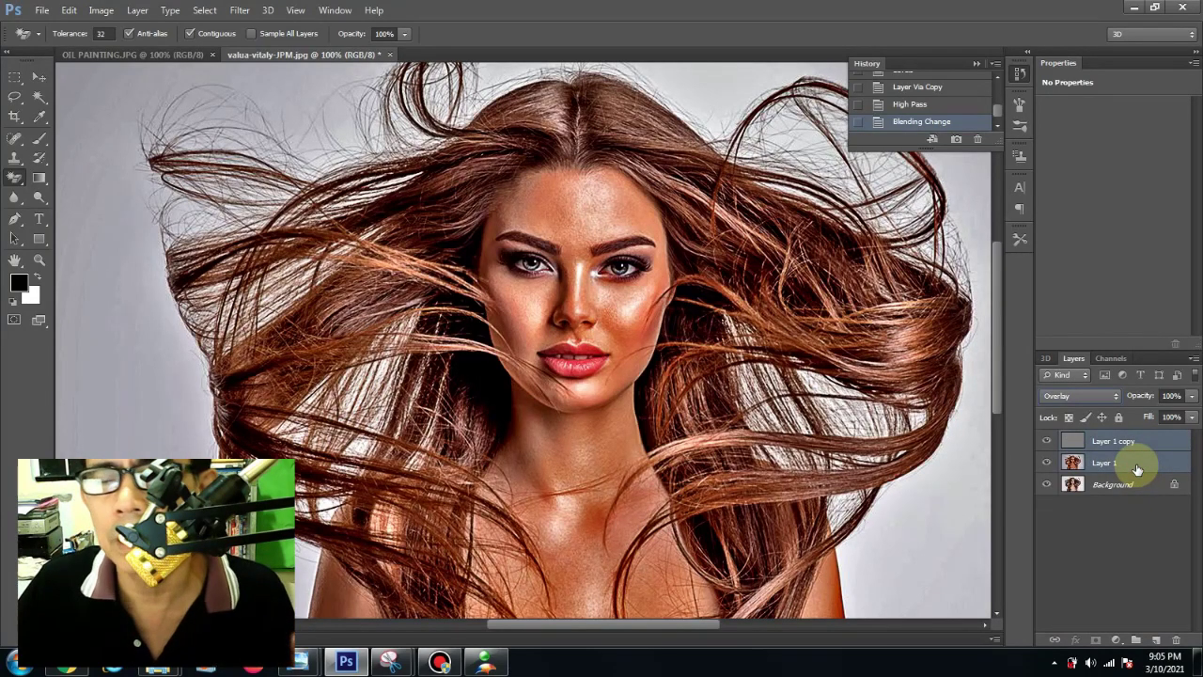
right_click(1141, 464)
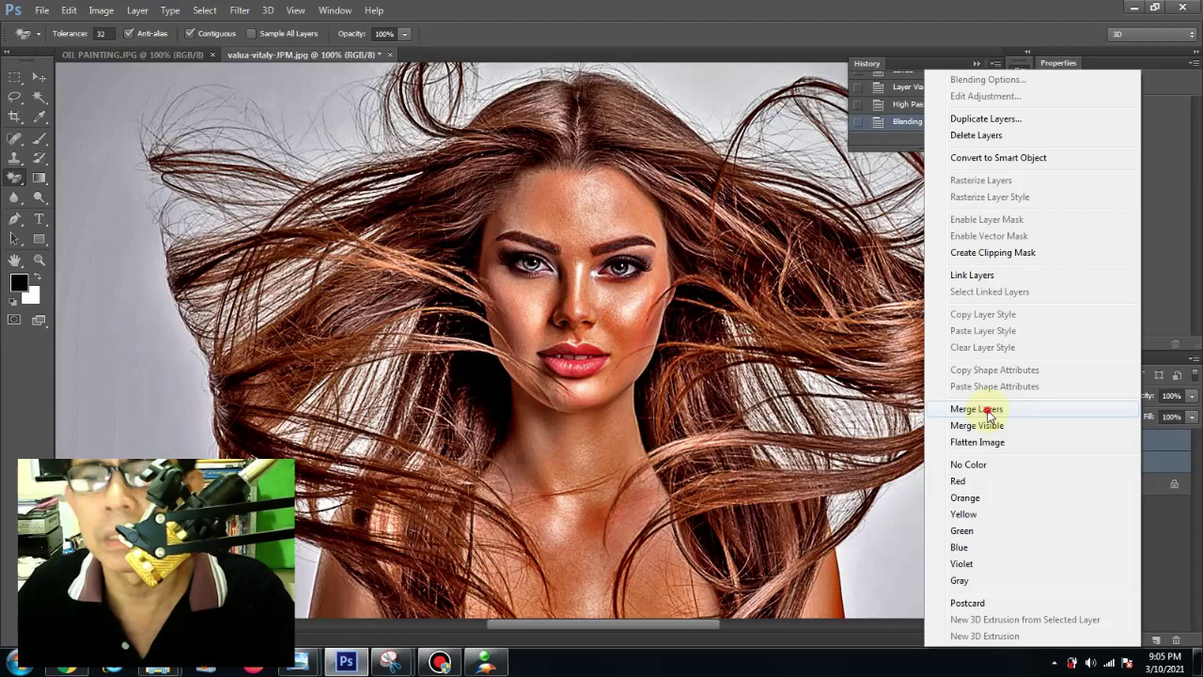
left_click(987, 411)
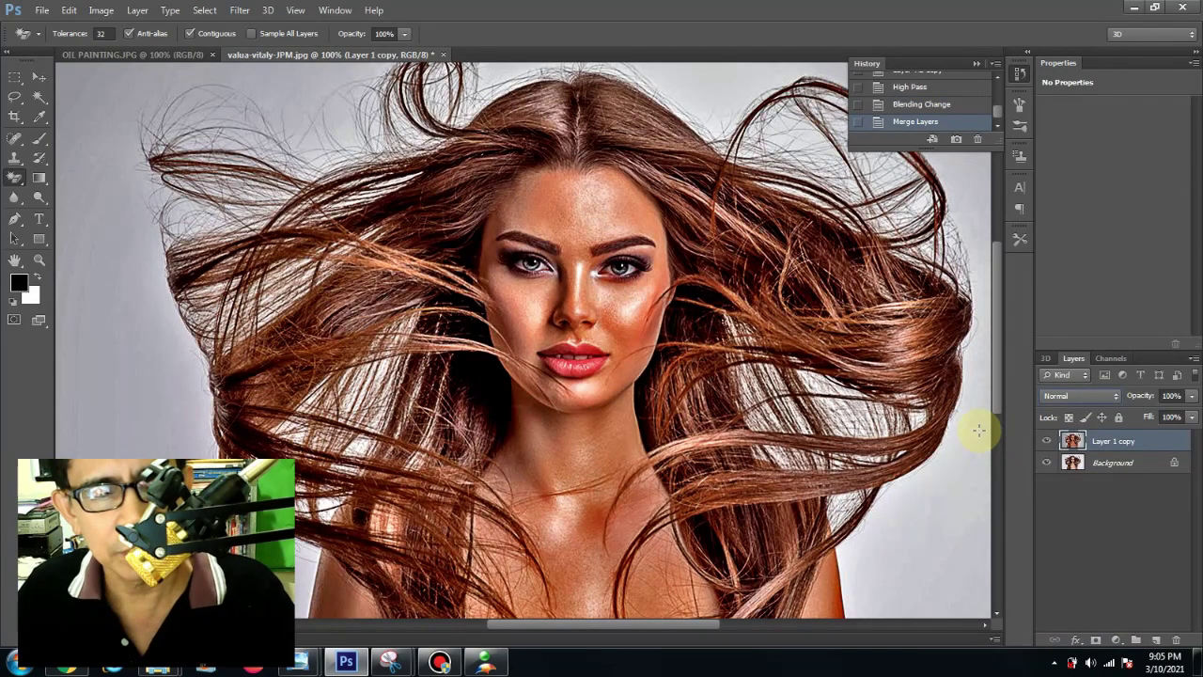
Sharpen the layer with Unsharp Mask at Amount 100, Radius 2.0, Threshold 0
left_click(242, 13)
mouse_move(255, 233)
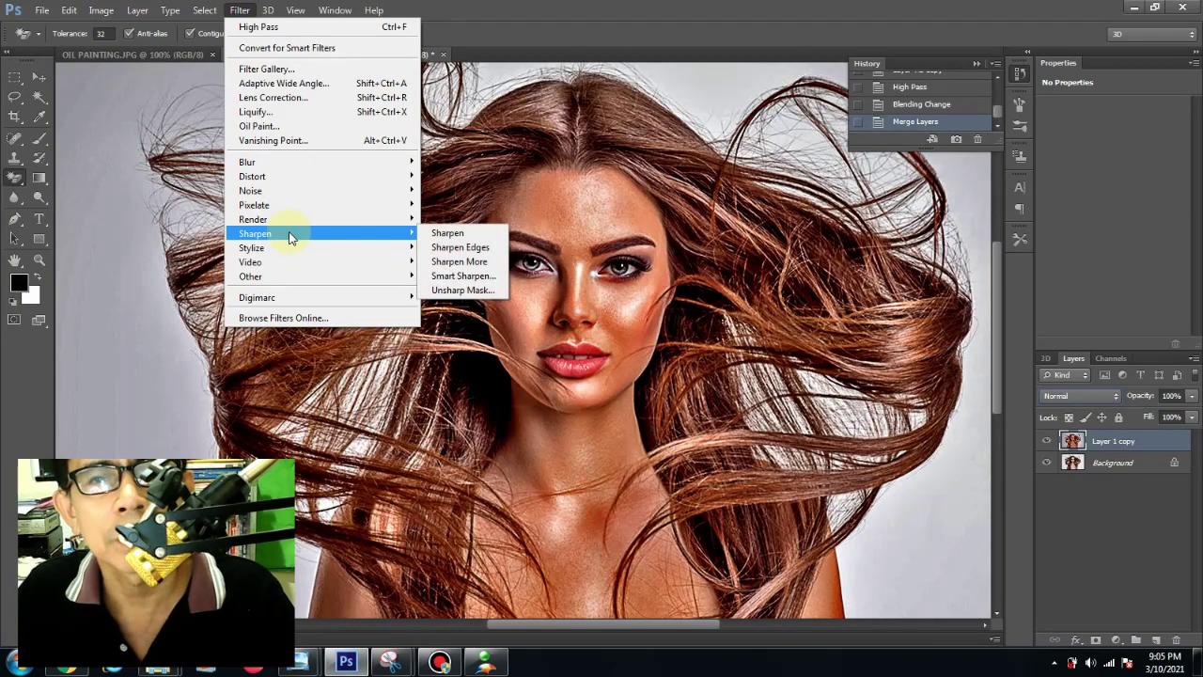
left_click(462, 290)
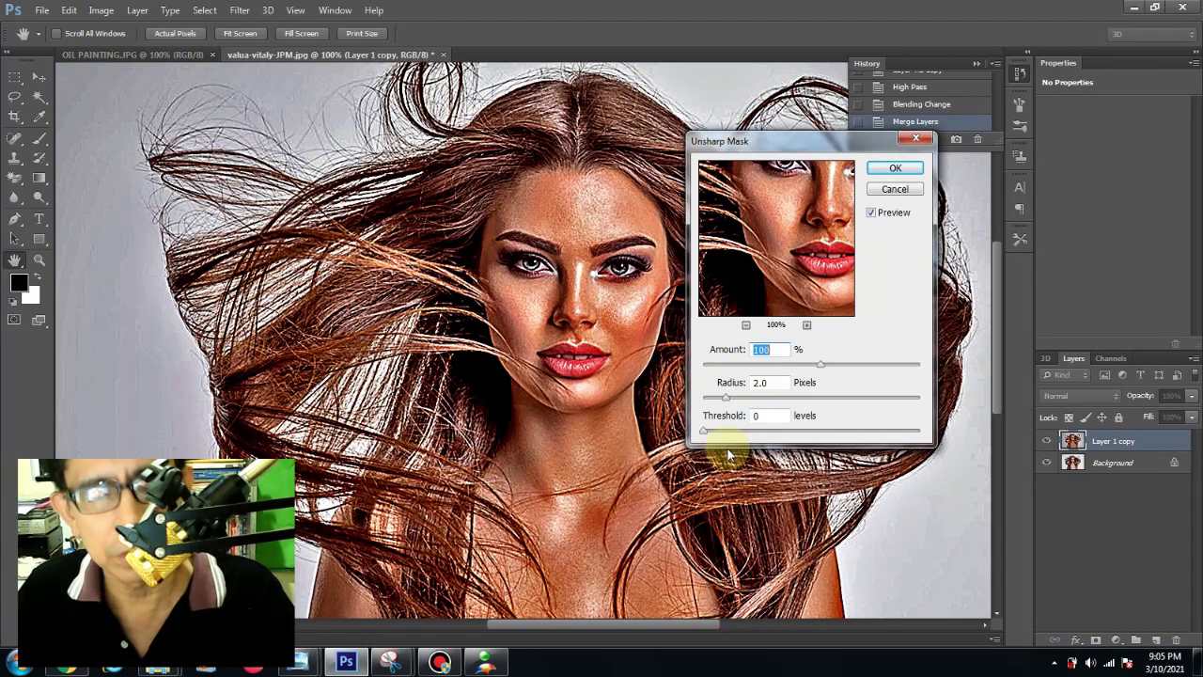
left_click(895, 171)
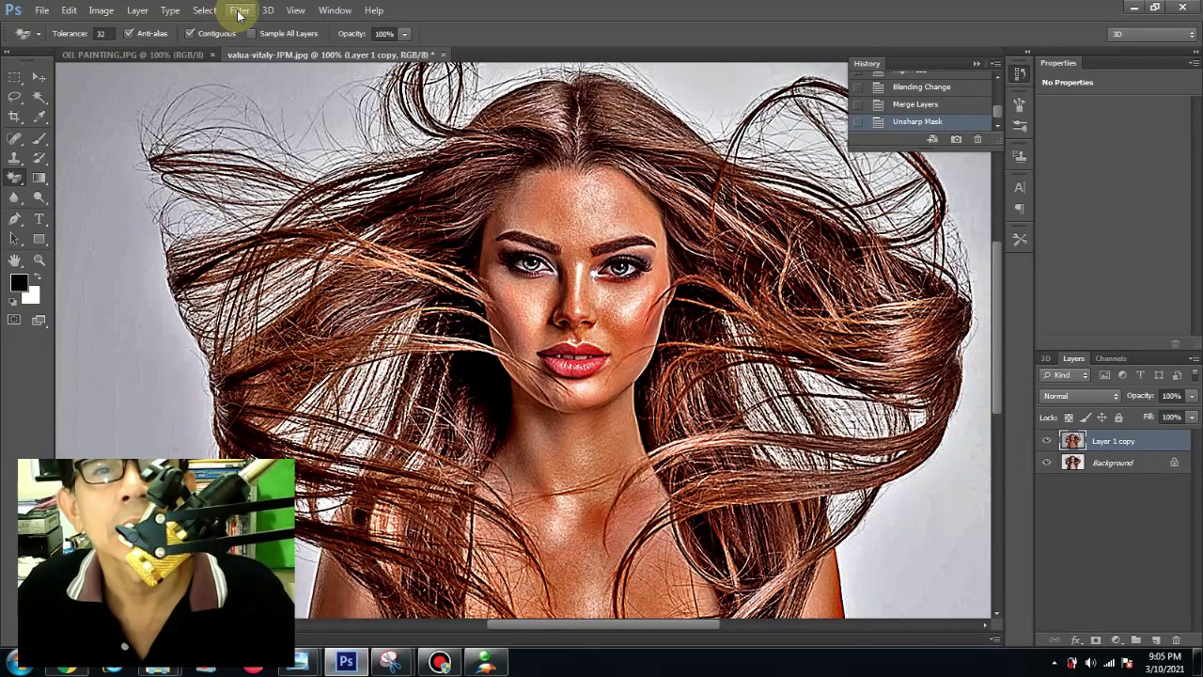
Apply the Diffuse filter in Anisotropic mode
left_click(239, 11)
mouse_move(281, 247)
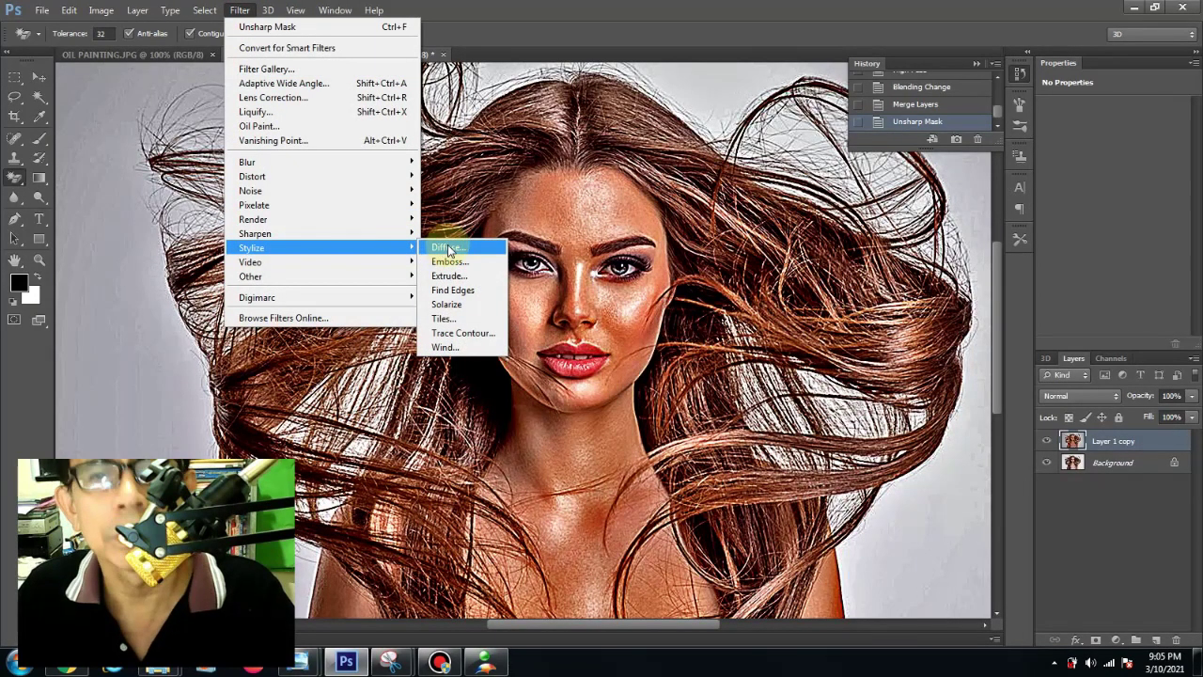
left_click(447, 247)
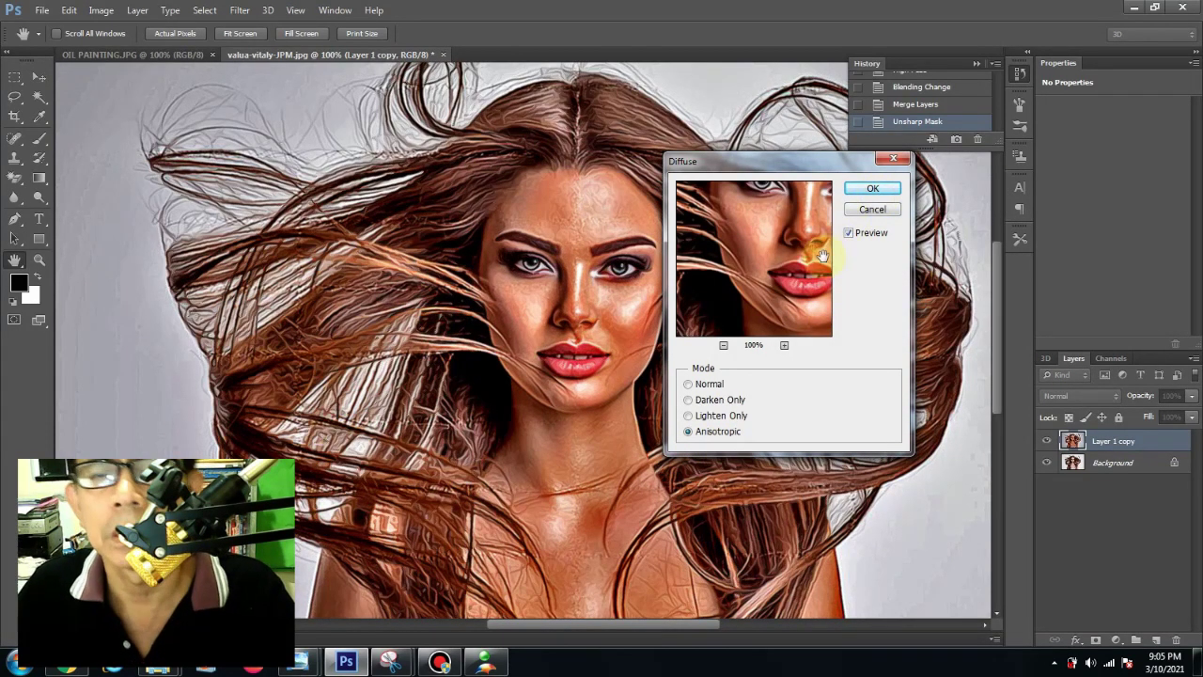
left_click(866, 190)
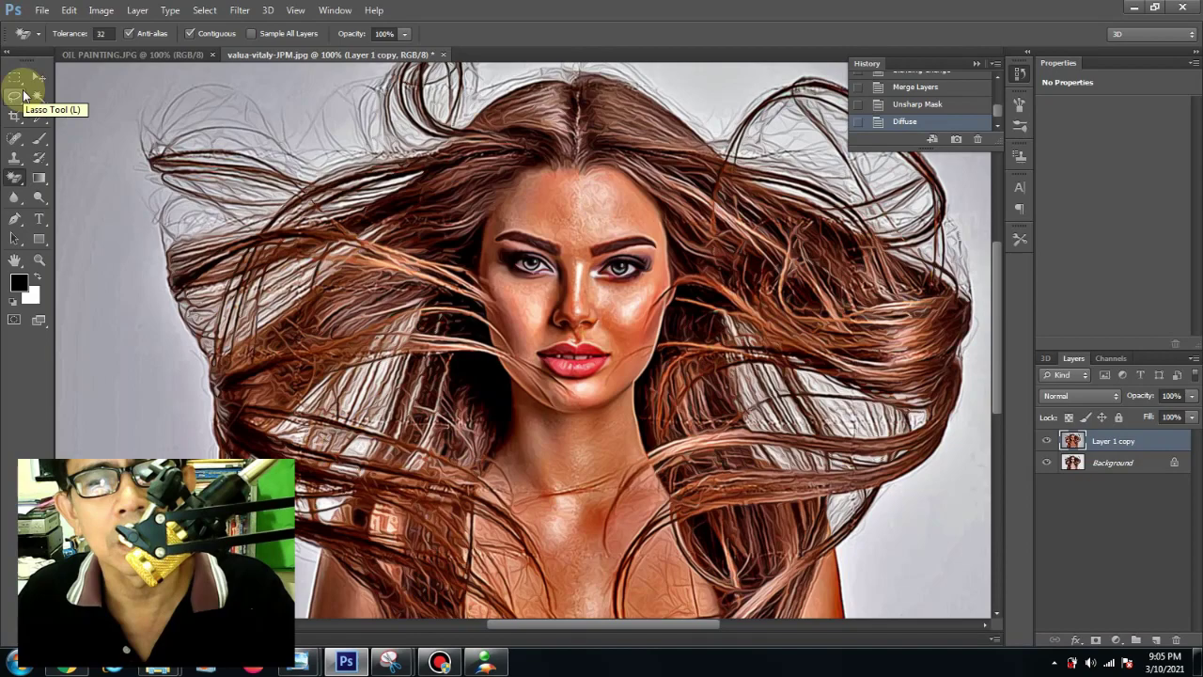
Rotate the canvas 90° clockwise twice, applying Anisotropic Diffuse after each turn
left_click(100, 10)
mouse_move(129, 147)
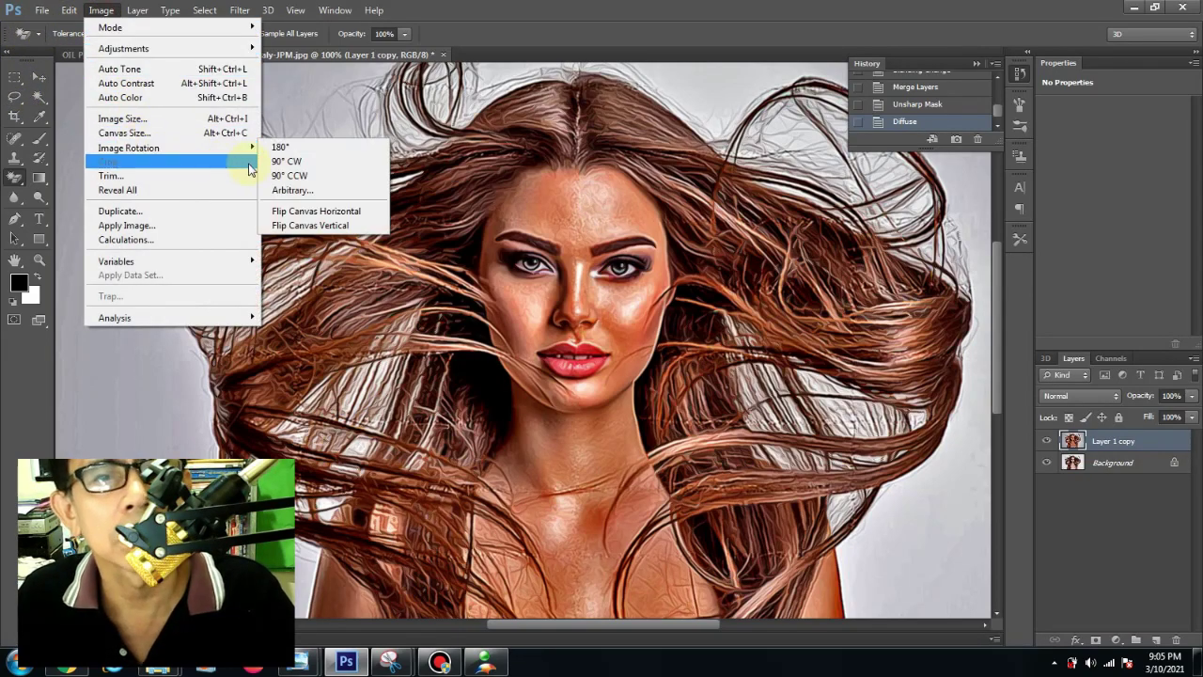
left_click(279, 162)
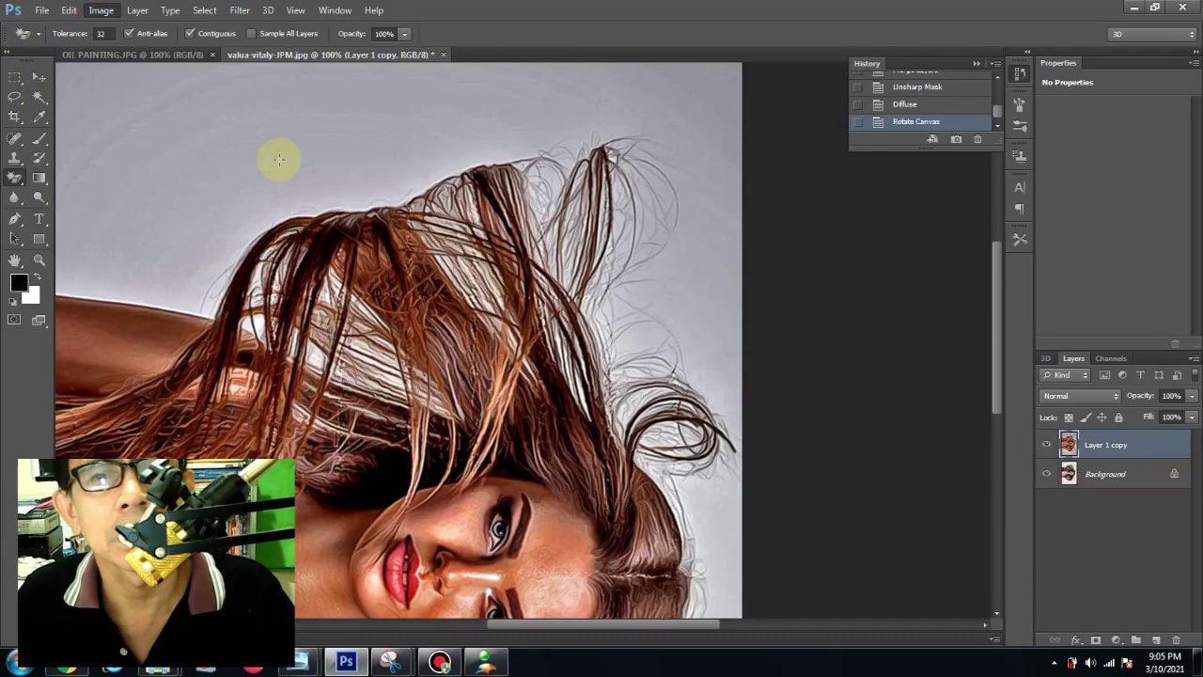
left_click(240, 10)
mouse_move(252, 247)
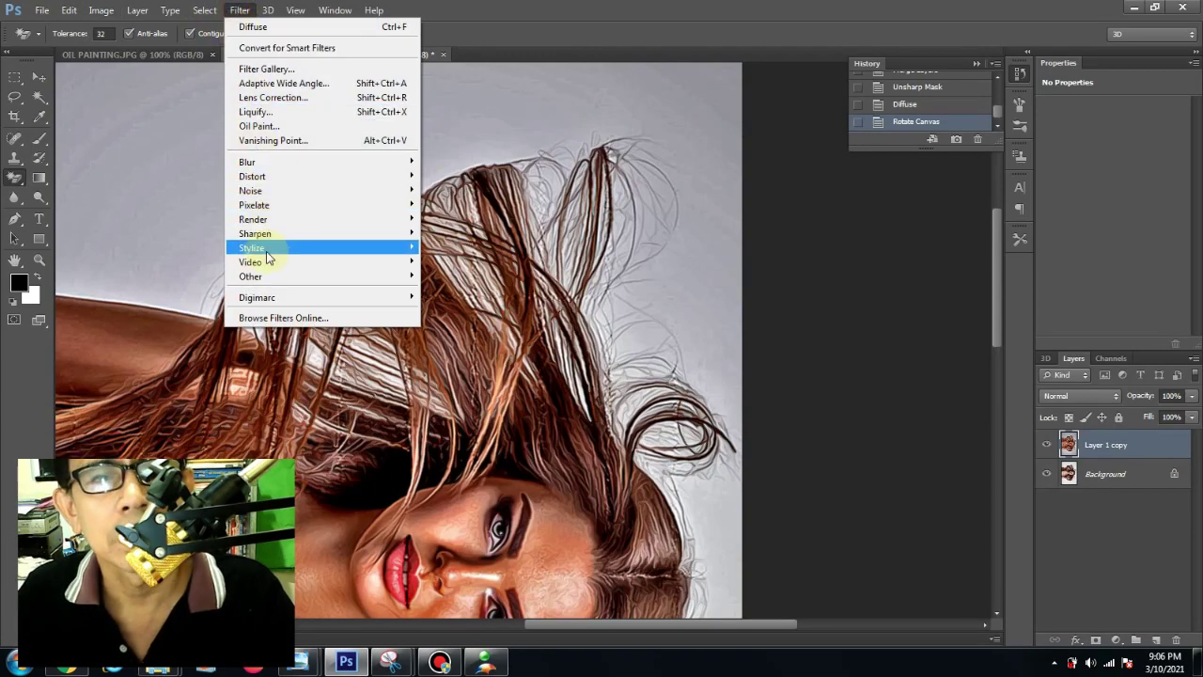
left_click(446, 247)
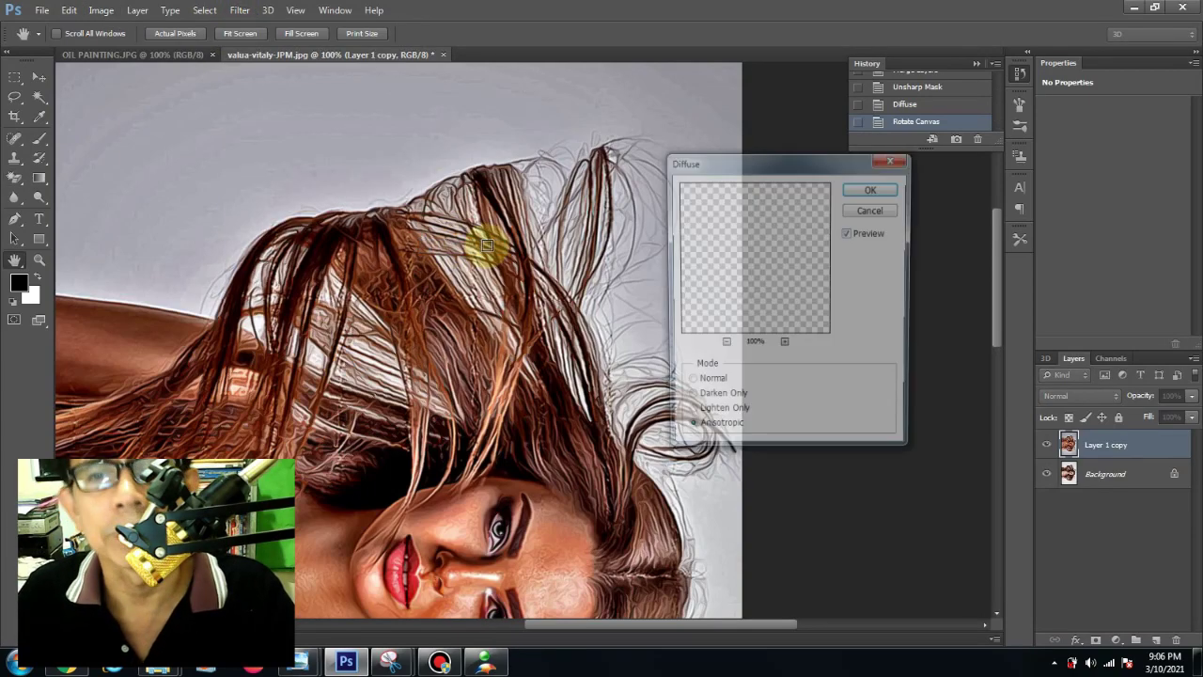
left_click(873, 189)
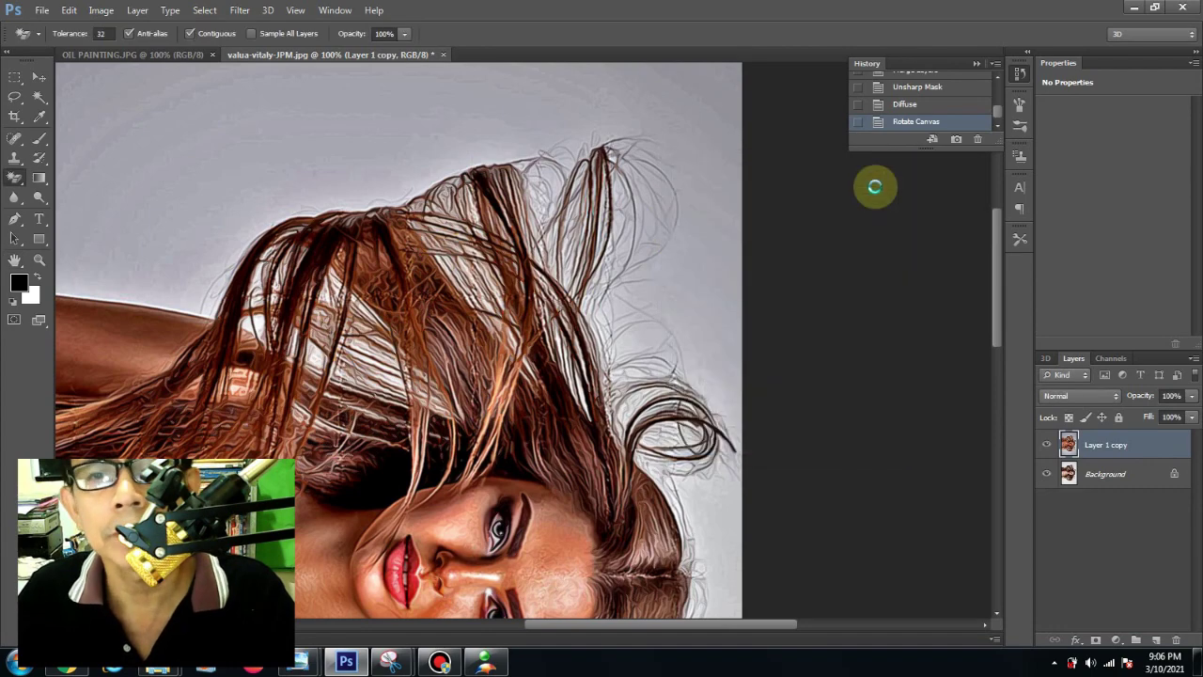
left_click(101, 10)
mouse_move(128, 148)
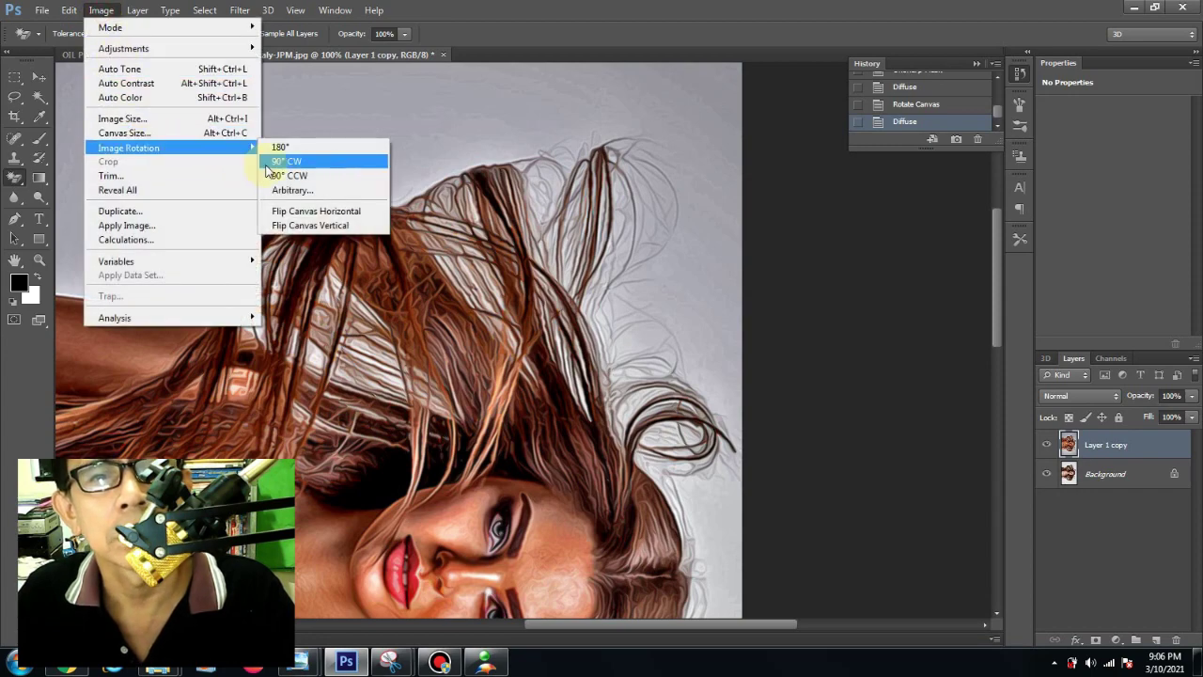
left_click(282, 161)
left_click(239, 10)
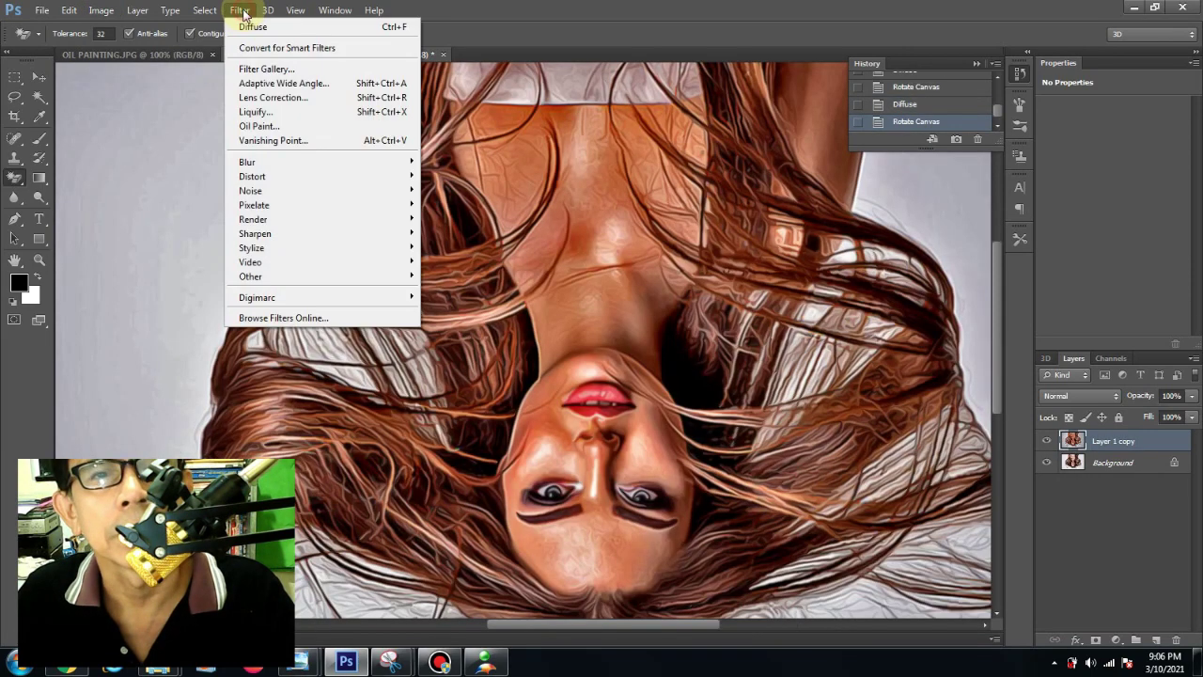
mouse_move(252, 247)
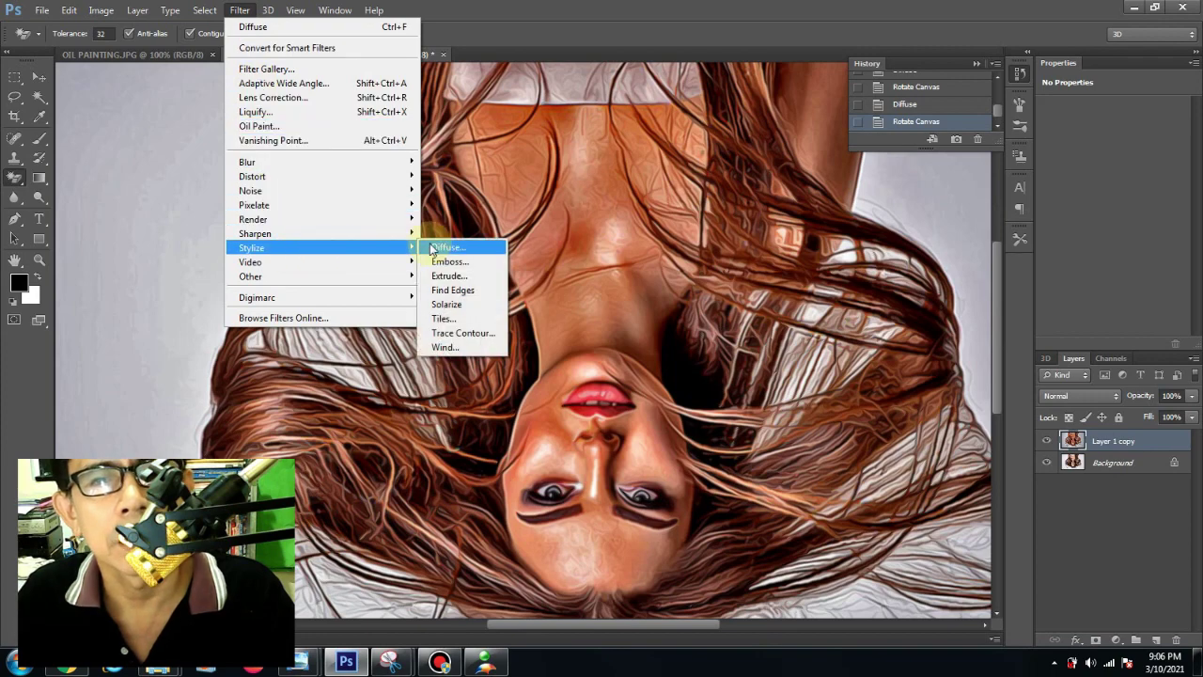
left_click(451, 237)
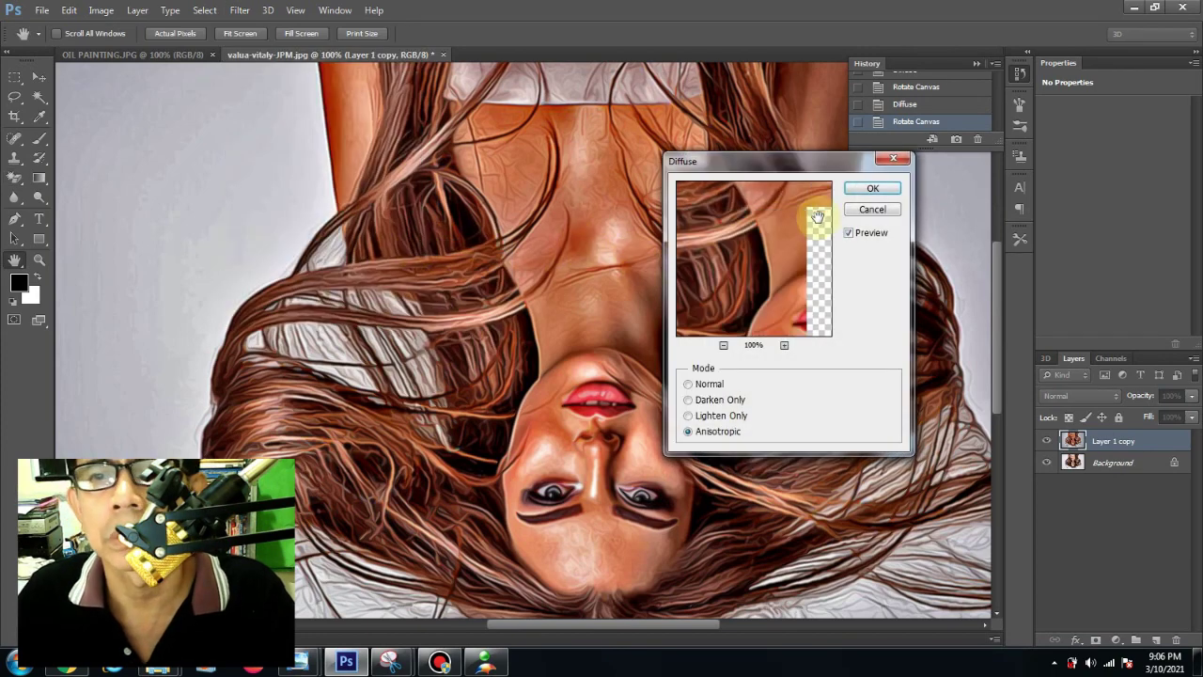
left_click(860, 191)
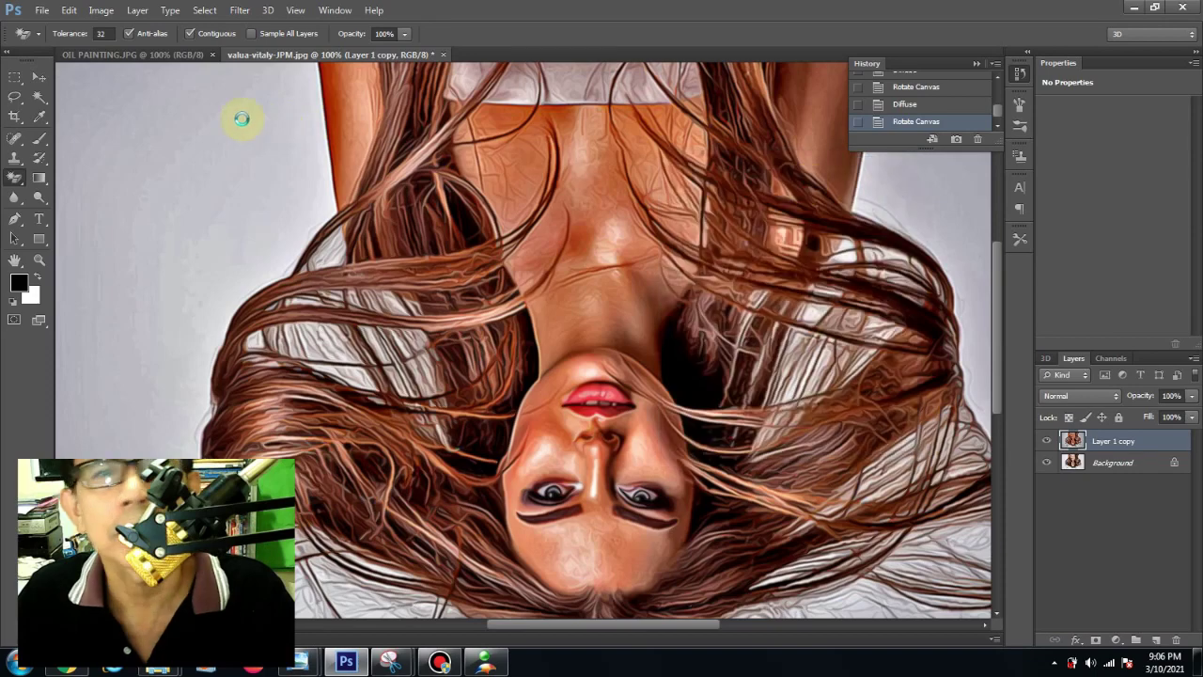
Rotate the canvas back upright, diffusing after each turn, then repeat Diffuse once more
left_click(100, 10)
mouse_move(129, 148)
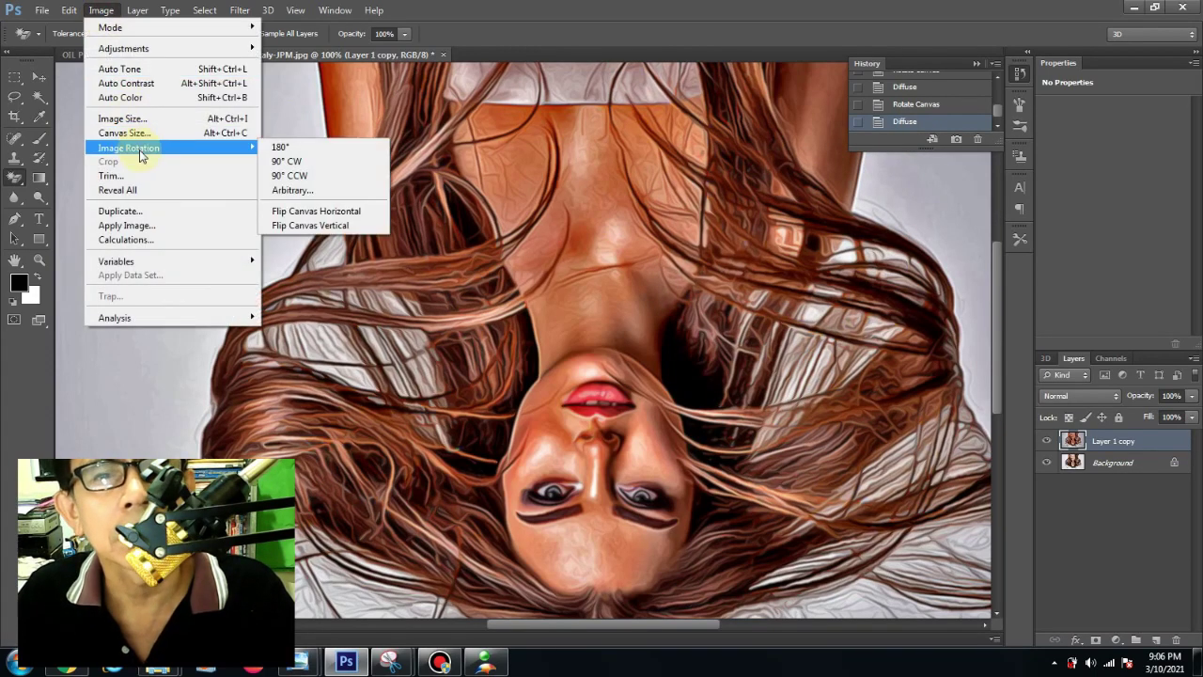
left_click(294, 163)
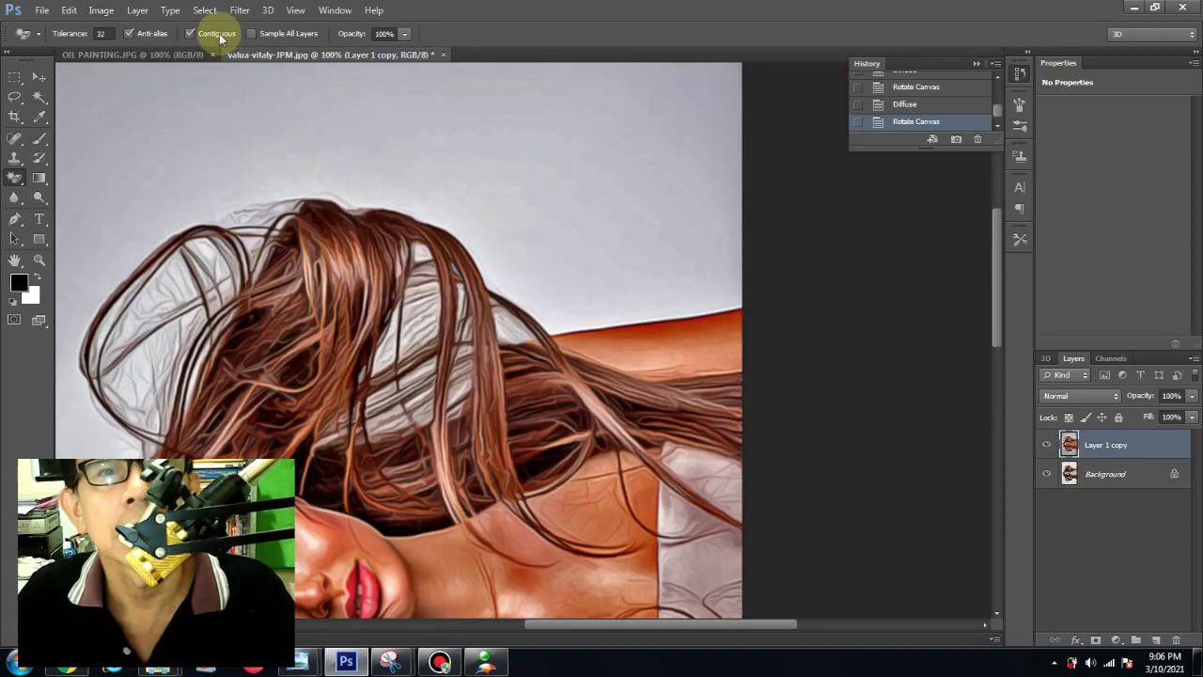
left_click(240, 10)
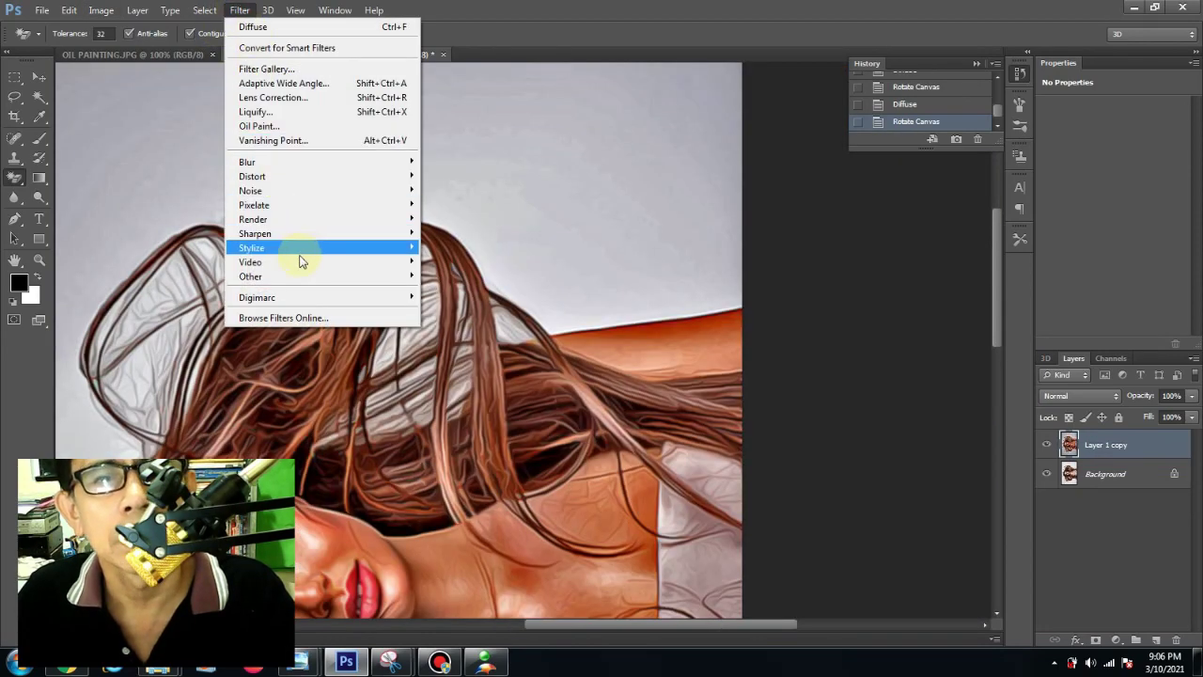
mouse_move(282, 247)
left_click(448, 247)
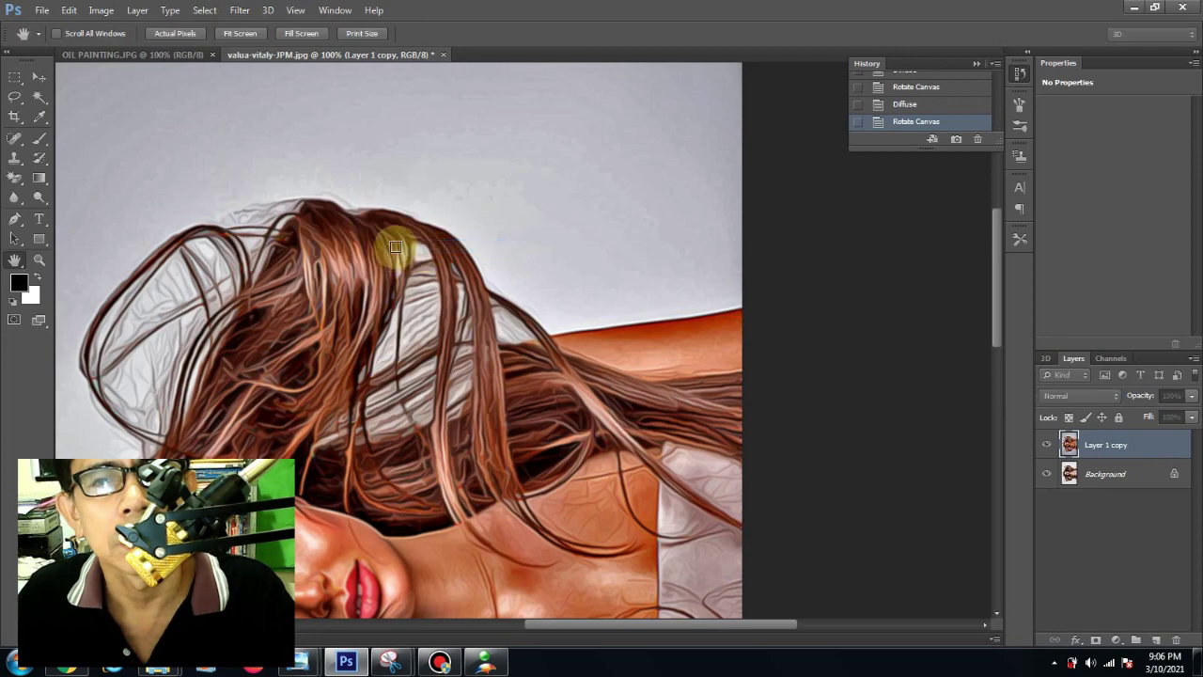
left_click(870, 191)
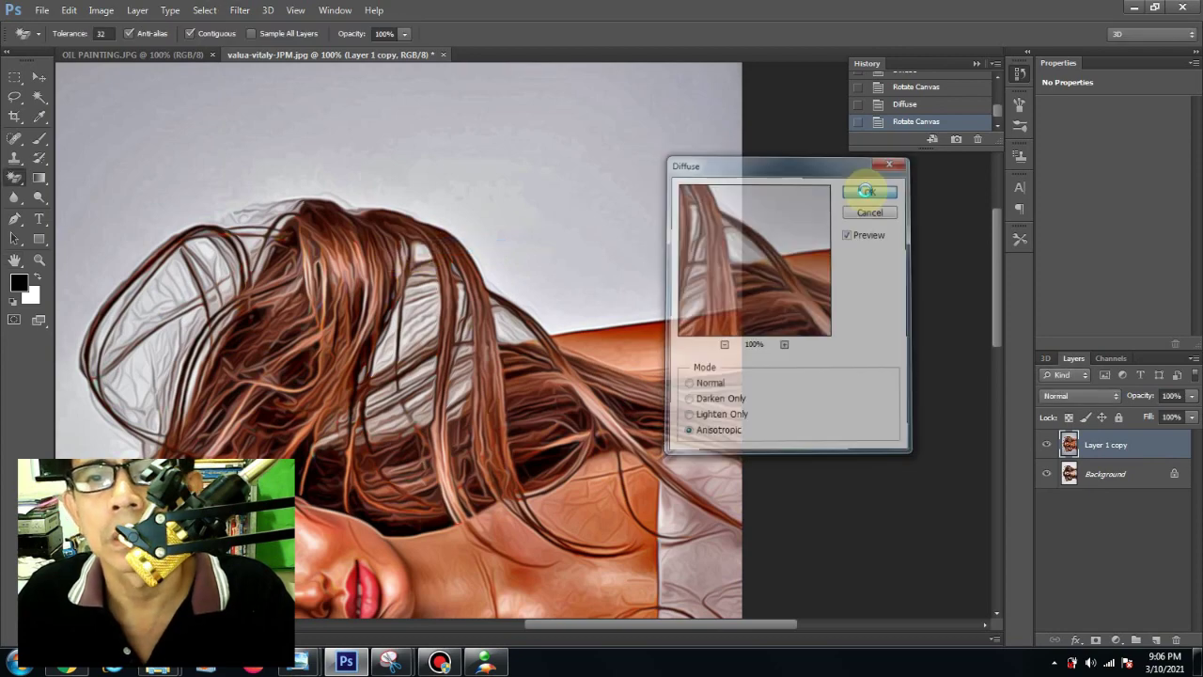
left_click(101, 11)
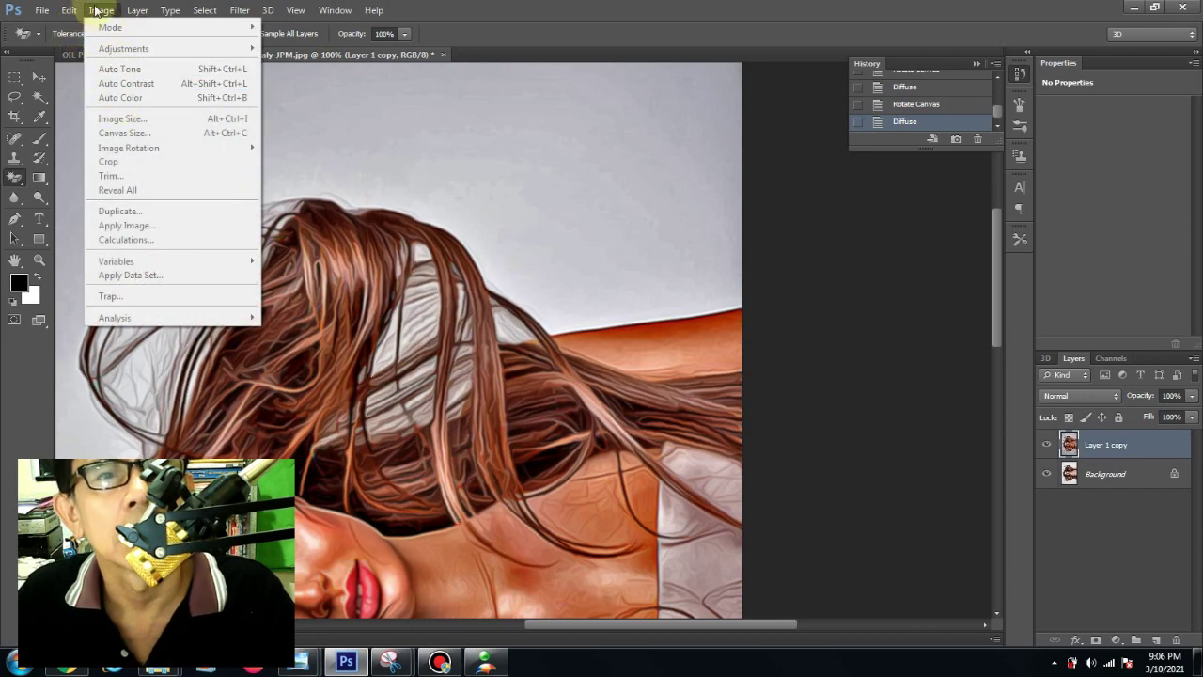
left_click(100, 10)
mouse_move(128, 148)
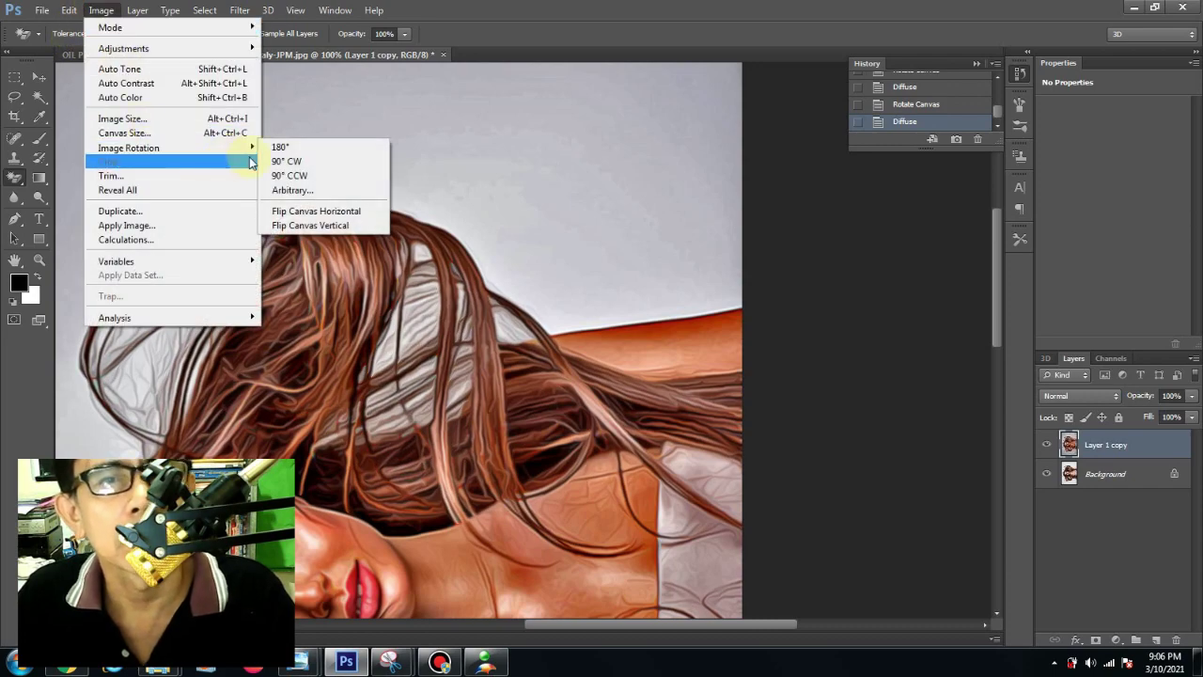
left_click(289, 160)
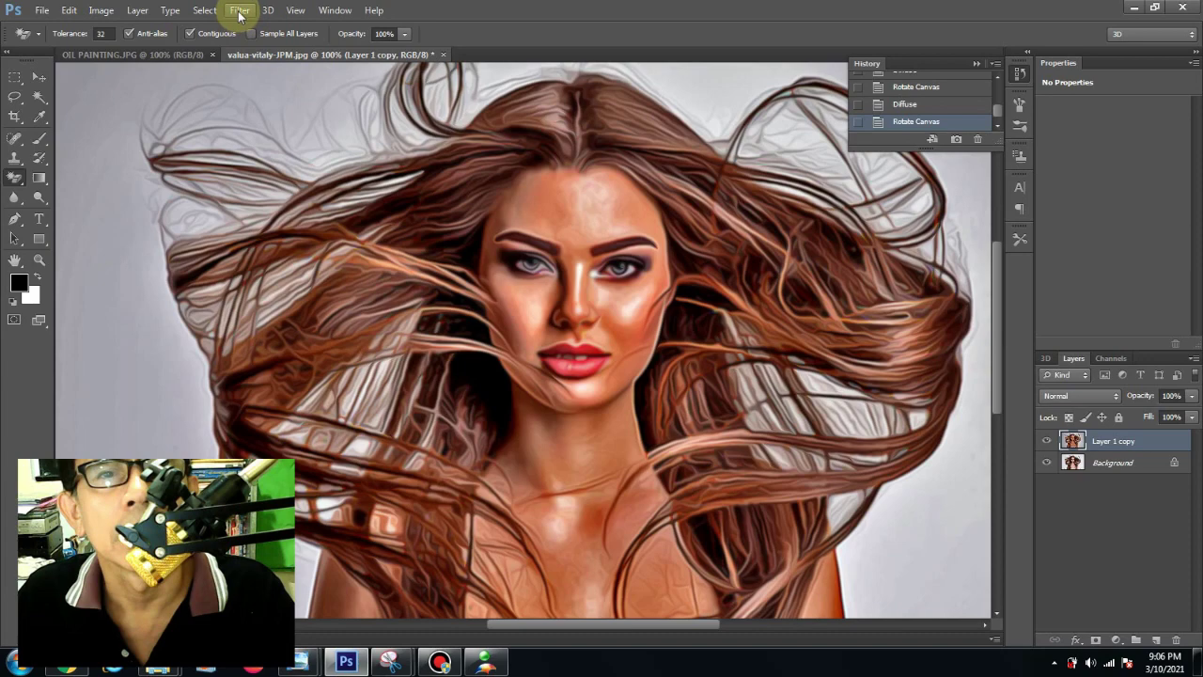
left_click(239, 11)
mouse_move(252, 247)
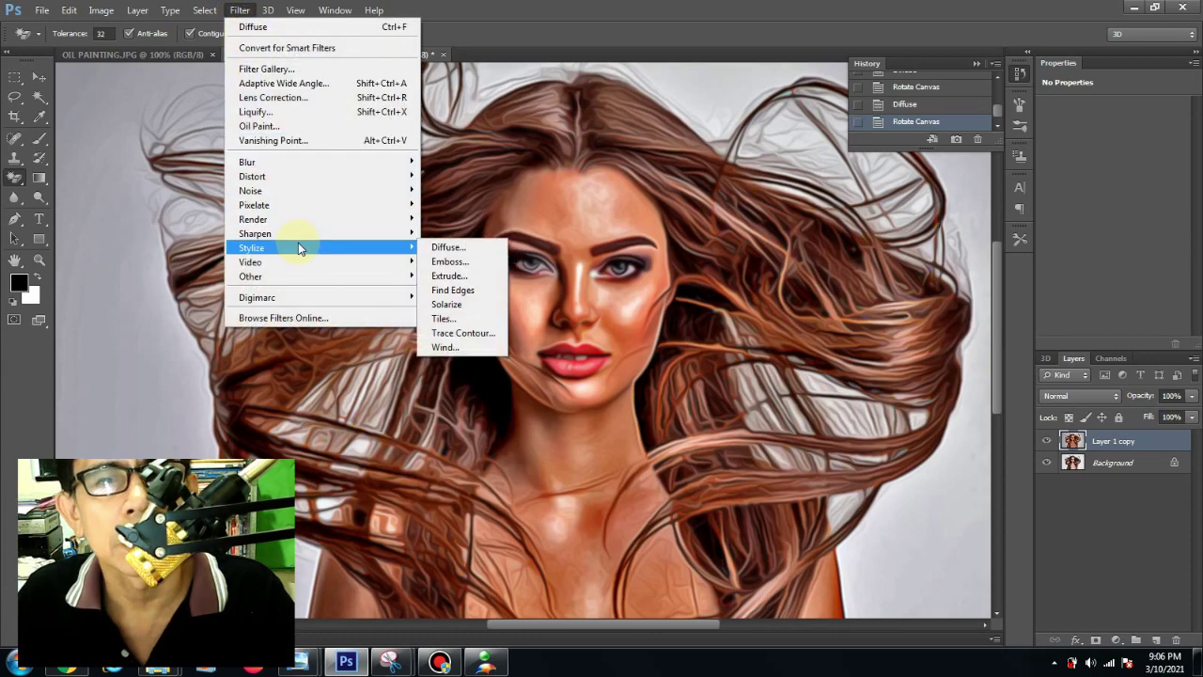
left_click(476, 247)
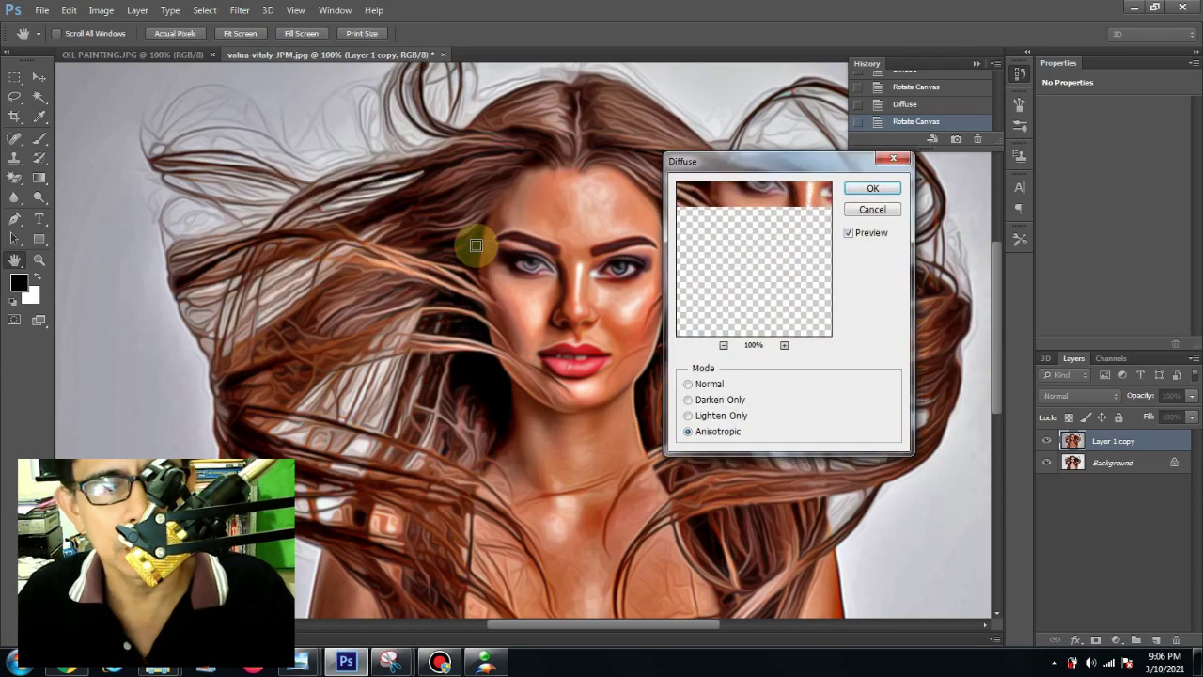
left_click(872, 191)
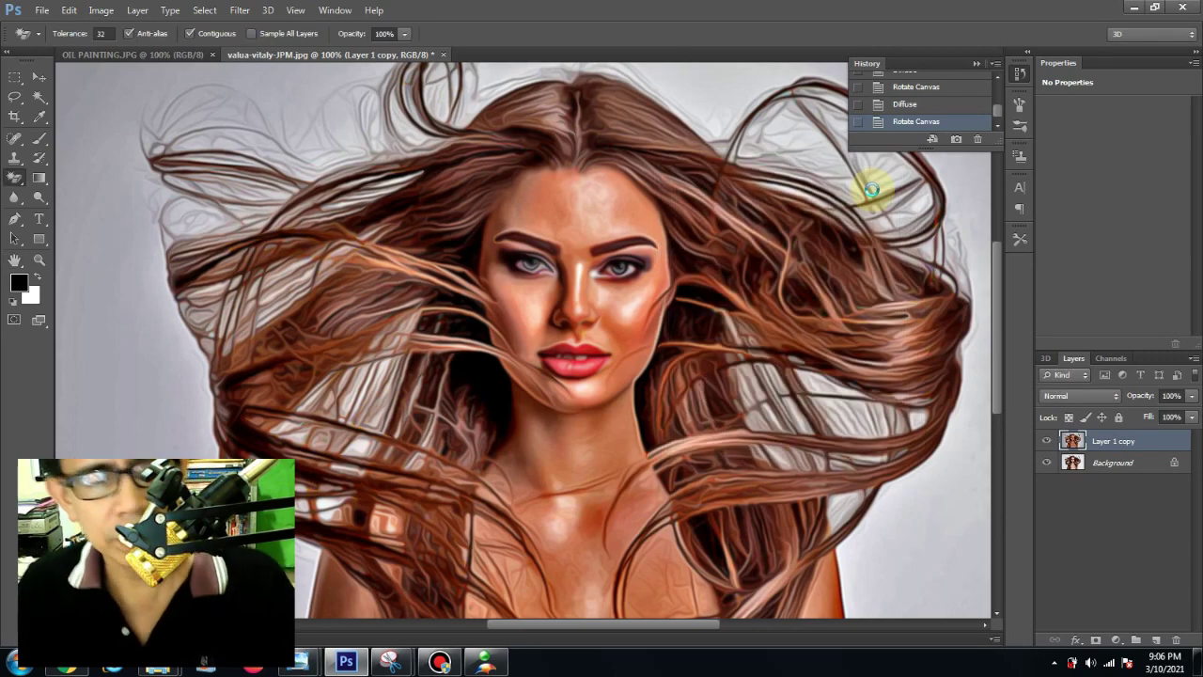
key("ctrl+f")
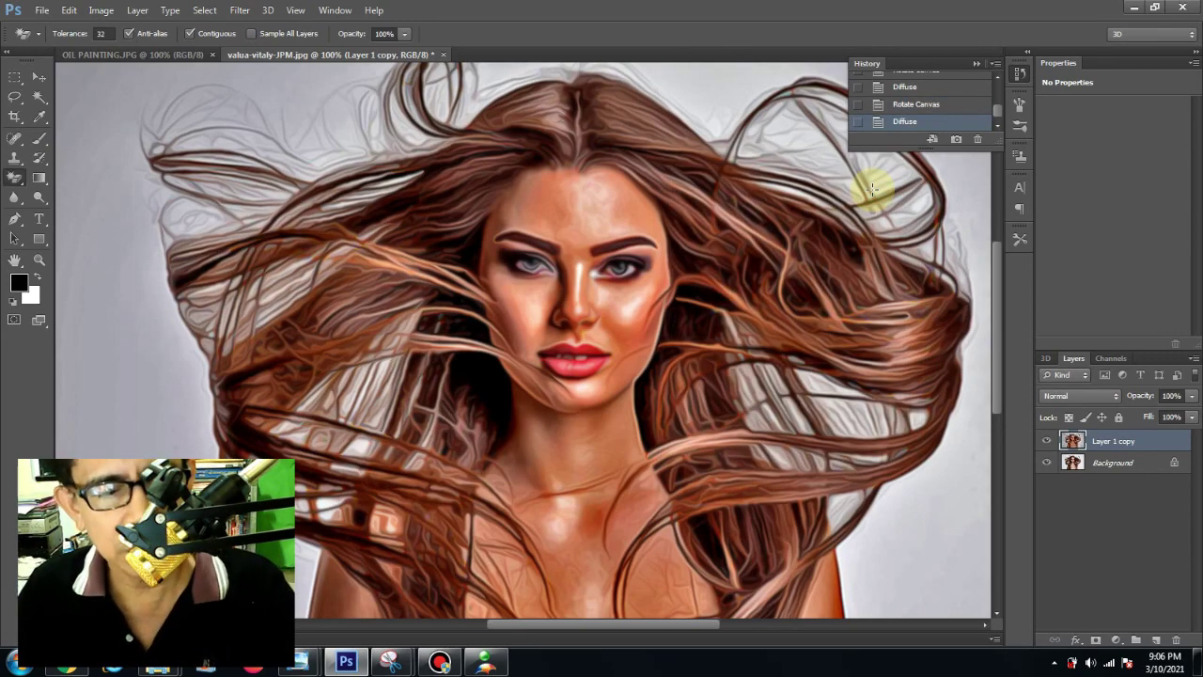
Apply Reduce Noise to Layer 1 copy at Strength 10, other settings 0%
left_click(240, 11)
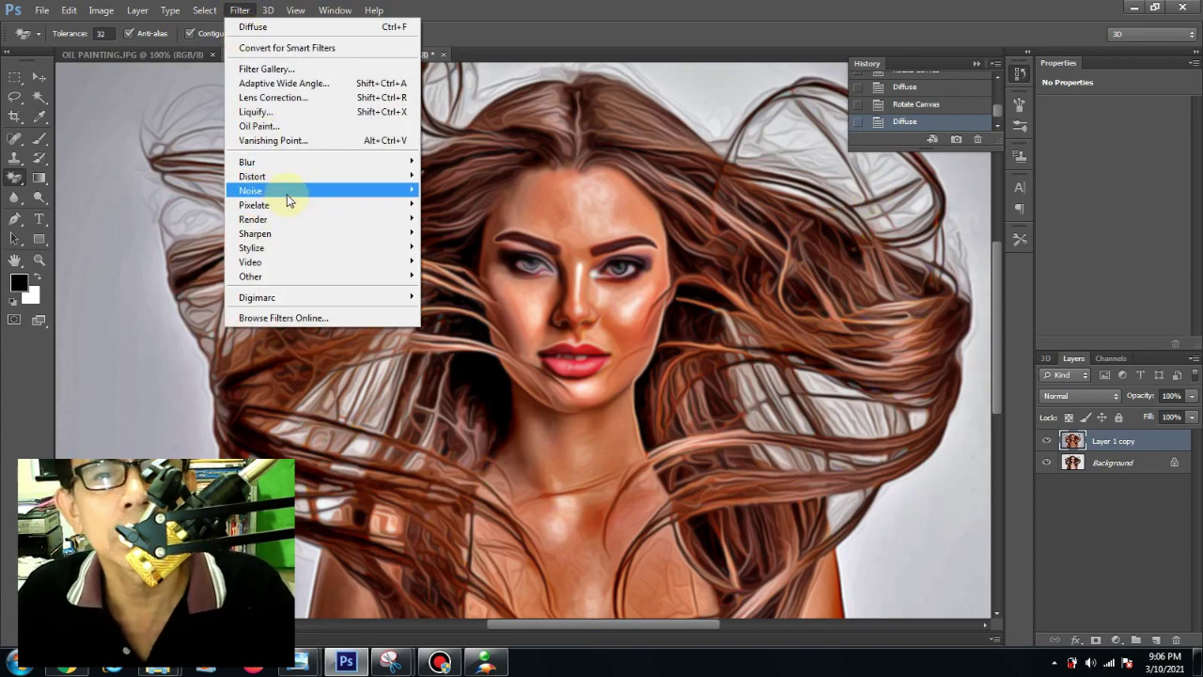
mouse_move(251, 190)
left_click(467, 248)
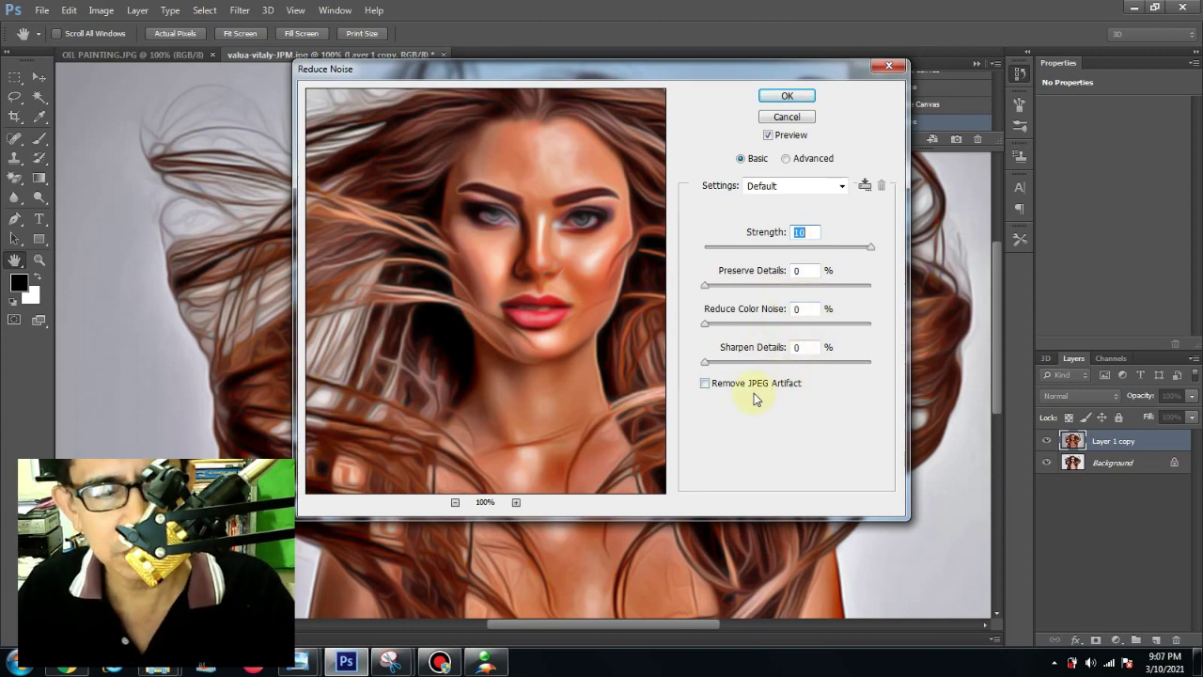
left_click(790, 97)
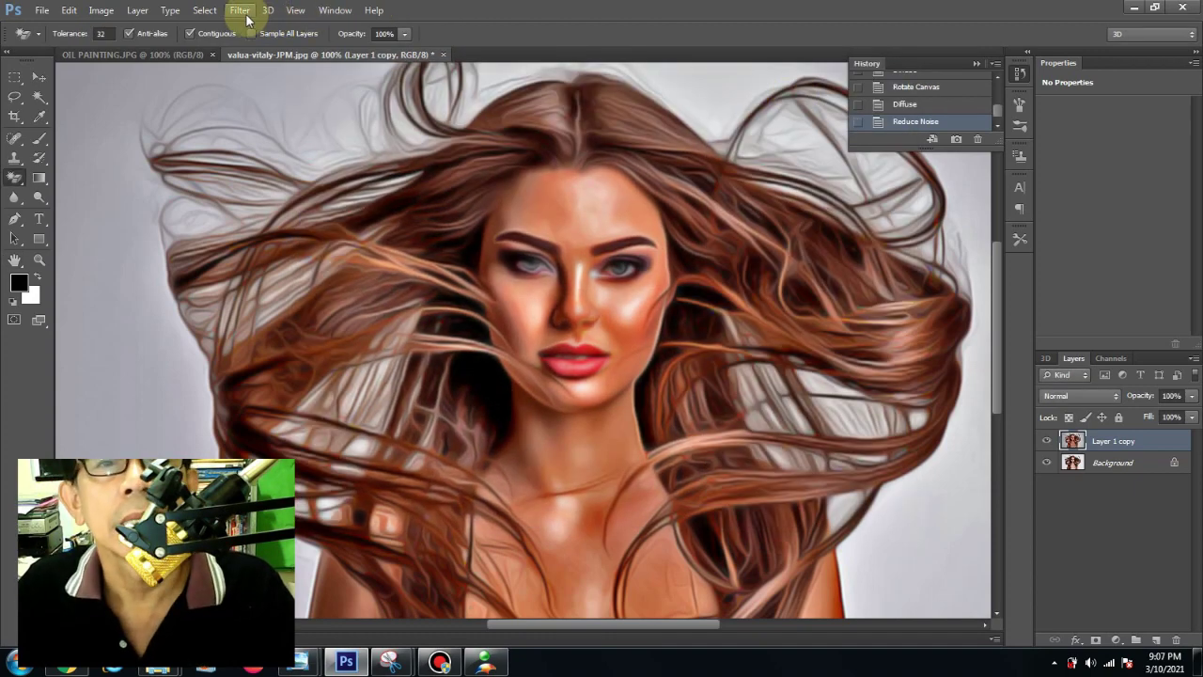
Apply another Unsharp Mask at Amount 100%, Radius 2.0 pixels, Threshold 0
left_click(241, 10)
mouse_move(255, 233)
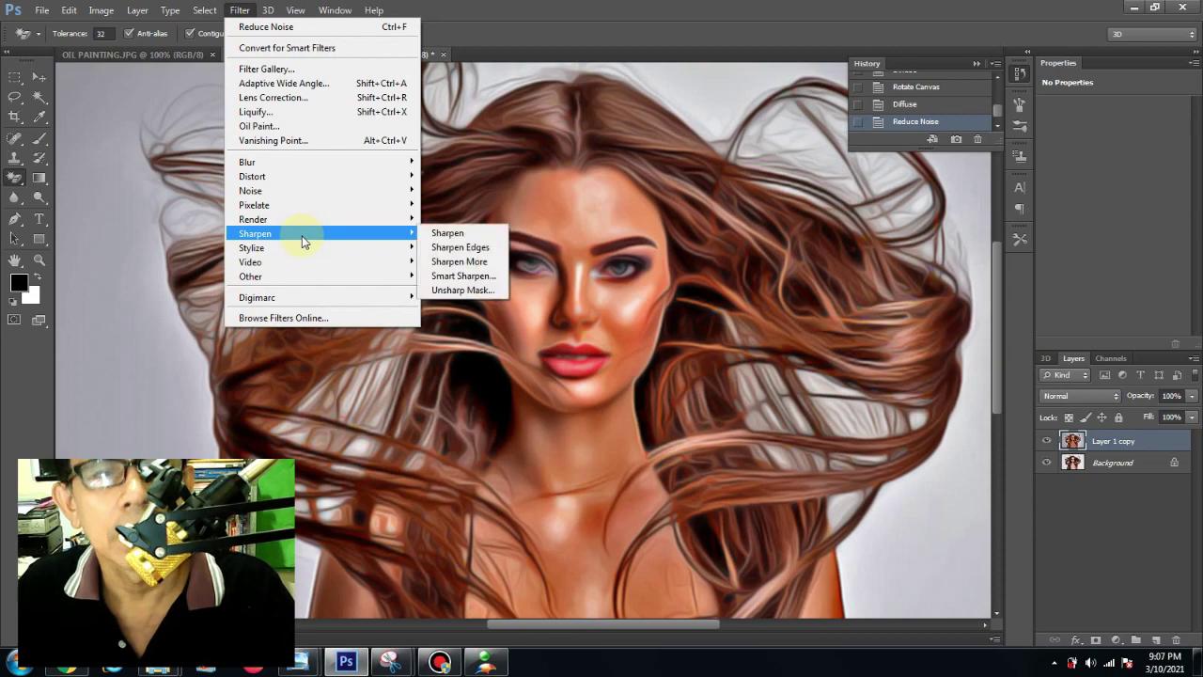
left_click(460, 290)
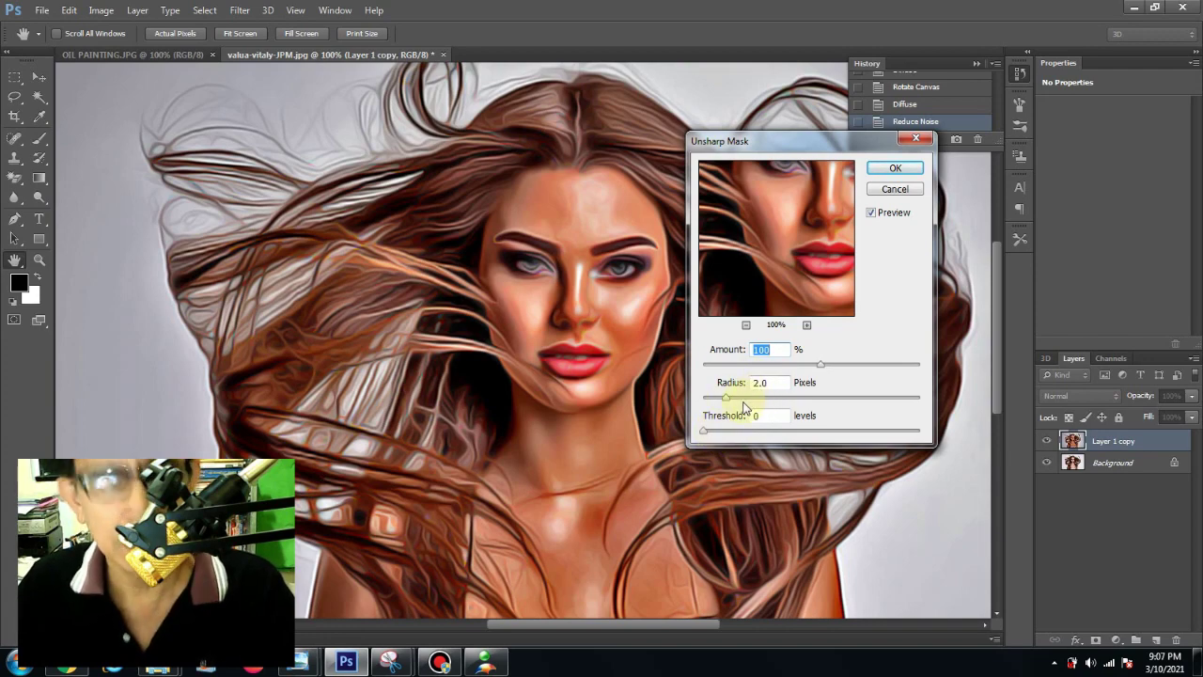
left_click(898, 169)
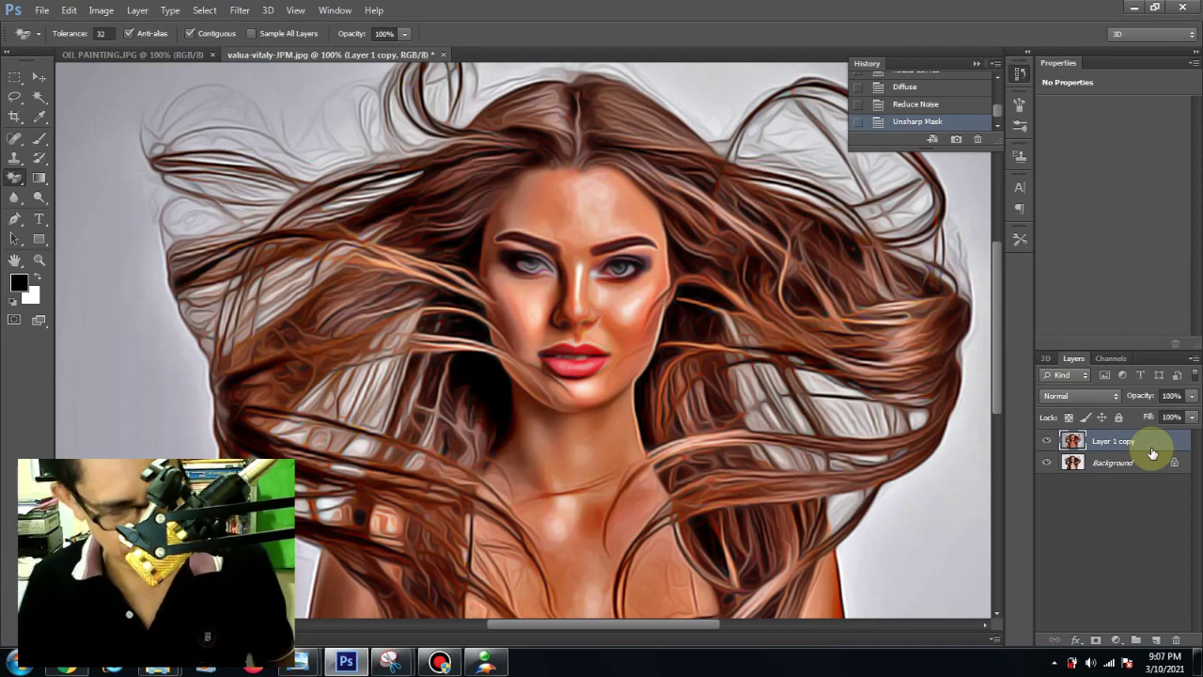
Duplicate the layer as Layer 1 copy 2 and preview High Pass at Radius 2.0 pixels
key("ctrl+j")
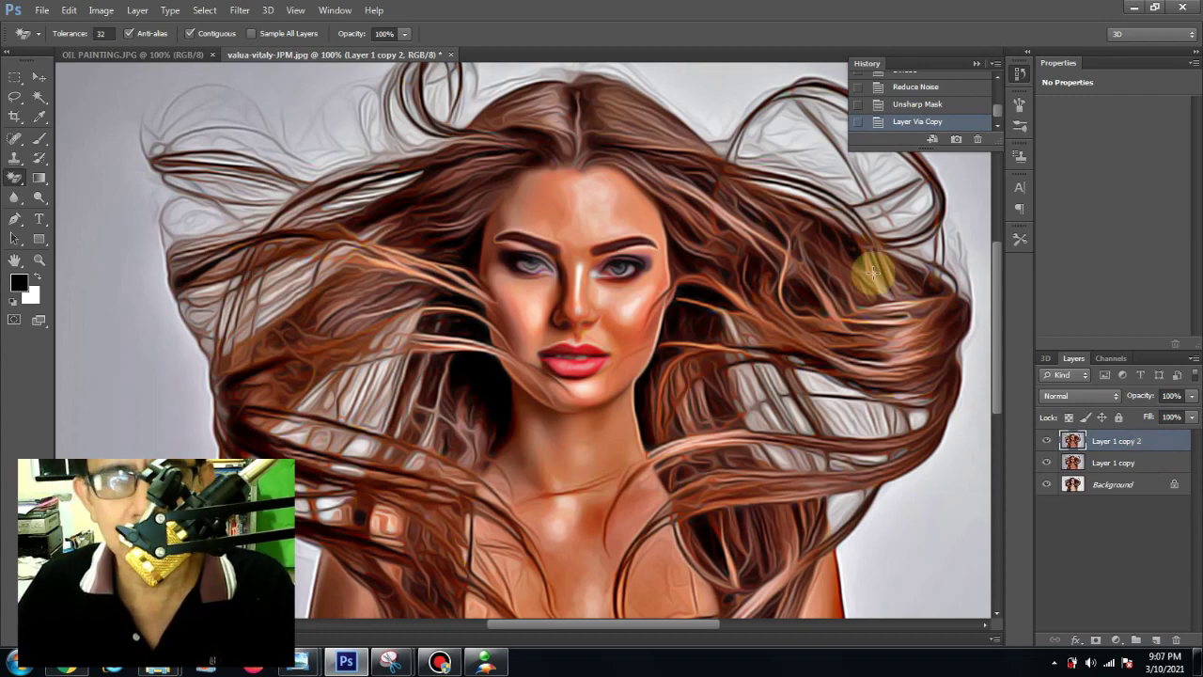
left_click(237, 10)
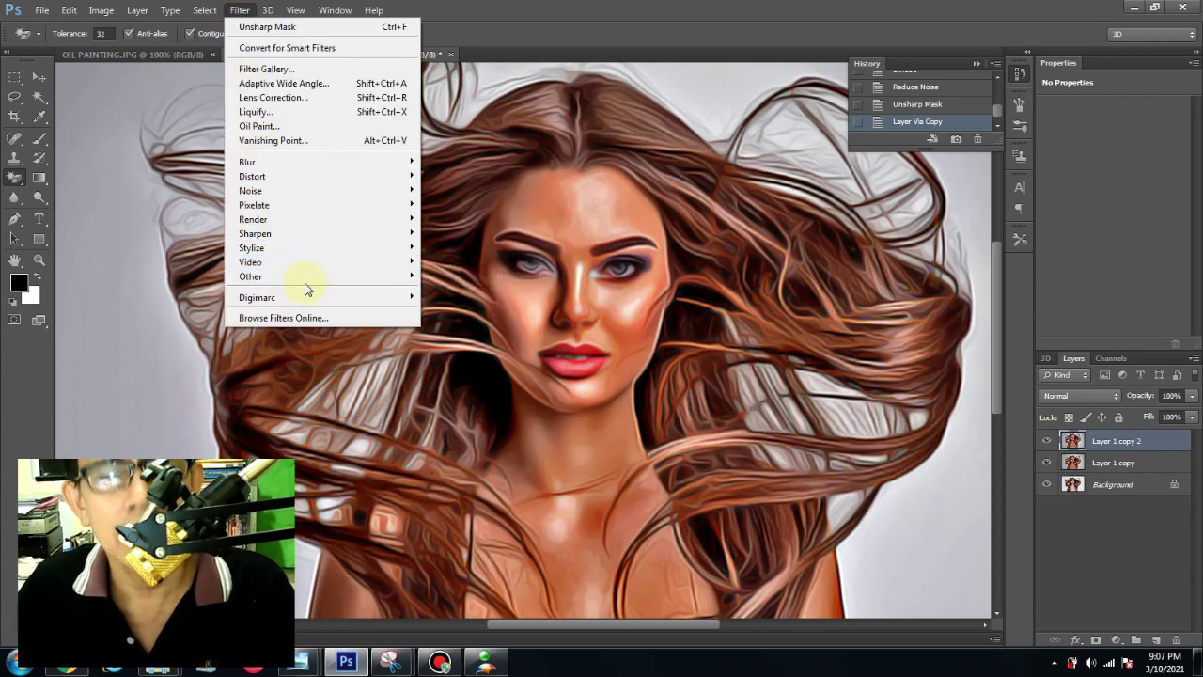
mouse_move(319, 276)
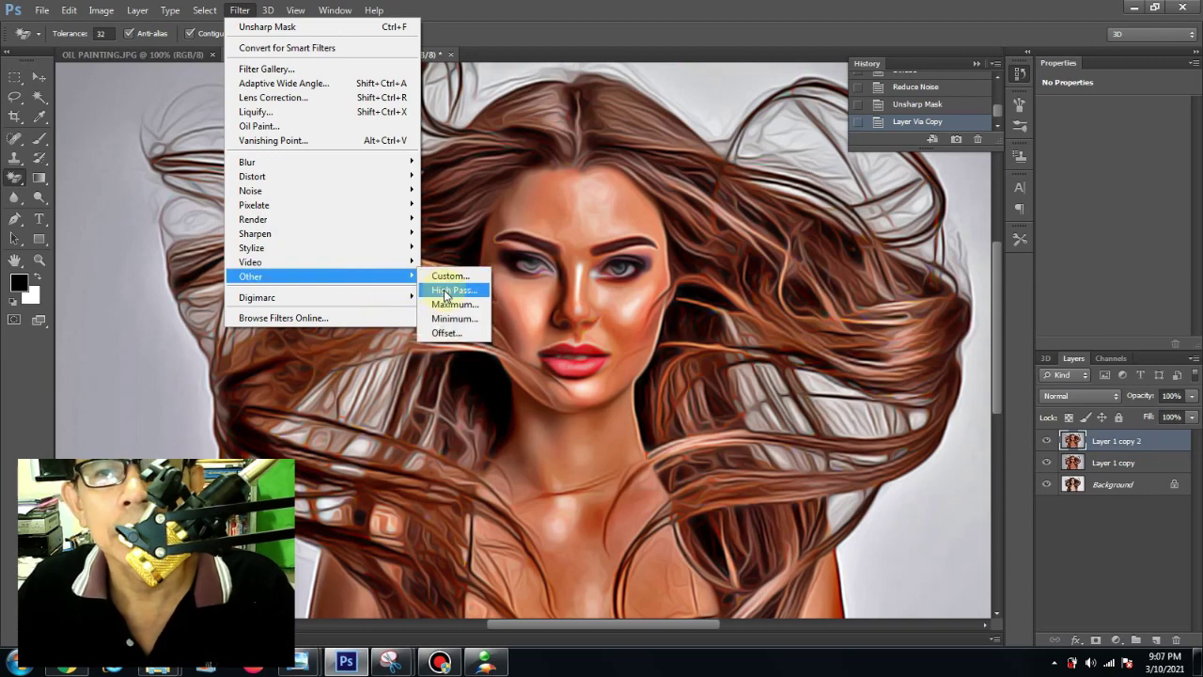
left_click(451, 291)
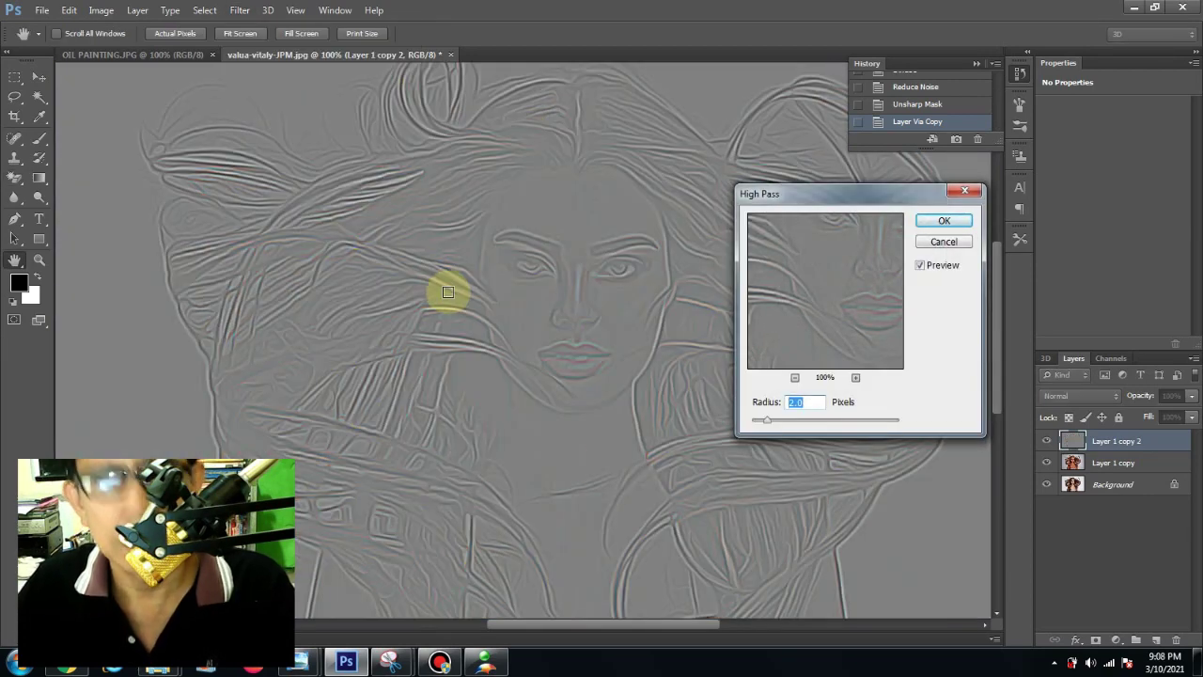
Apply High Pass in Overlay blend mode, then stamp all visible layers into a new Layer 1
left_click(943, 221)
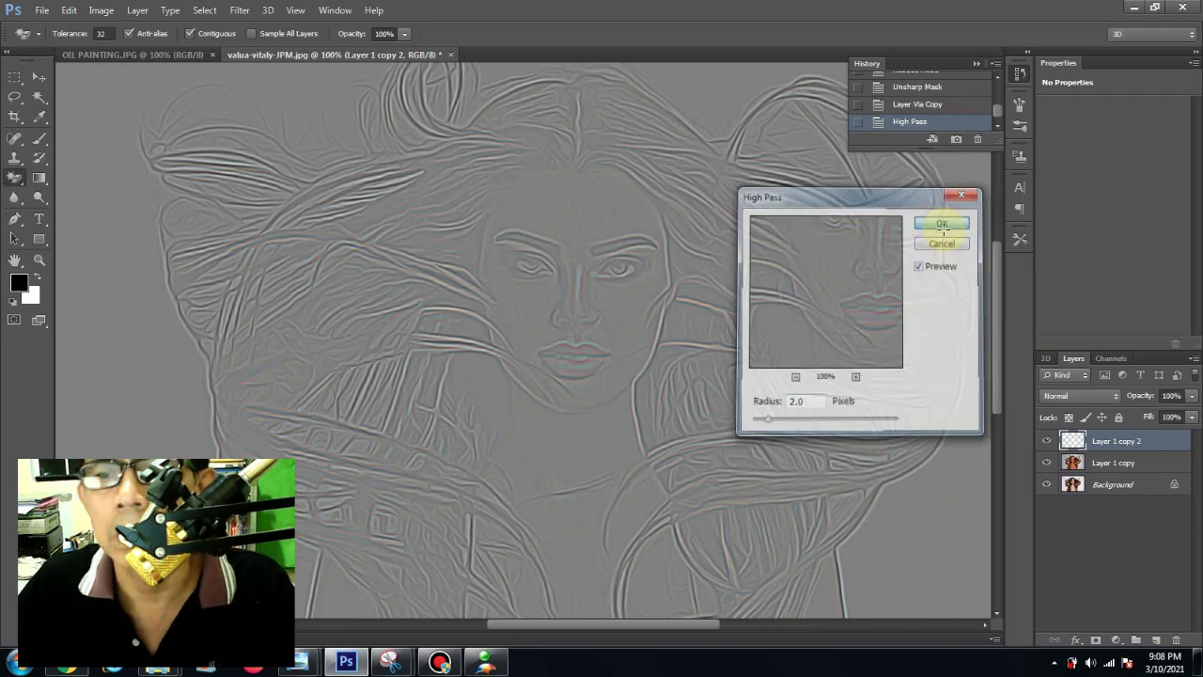
left_click(1116, 396)
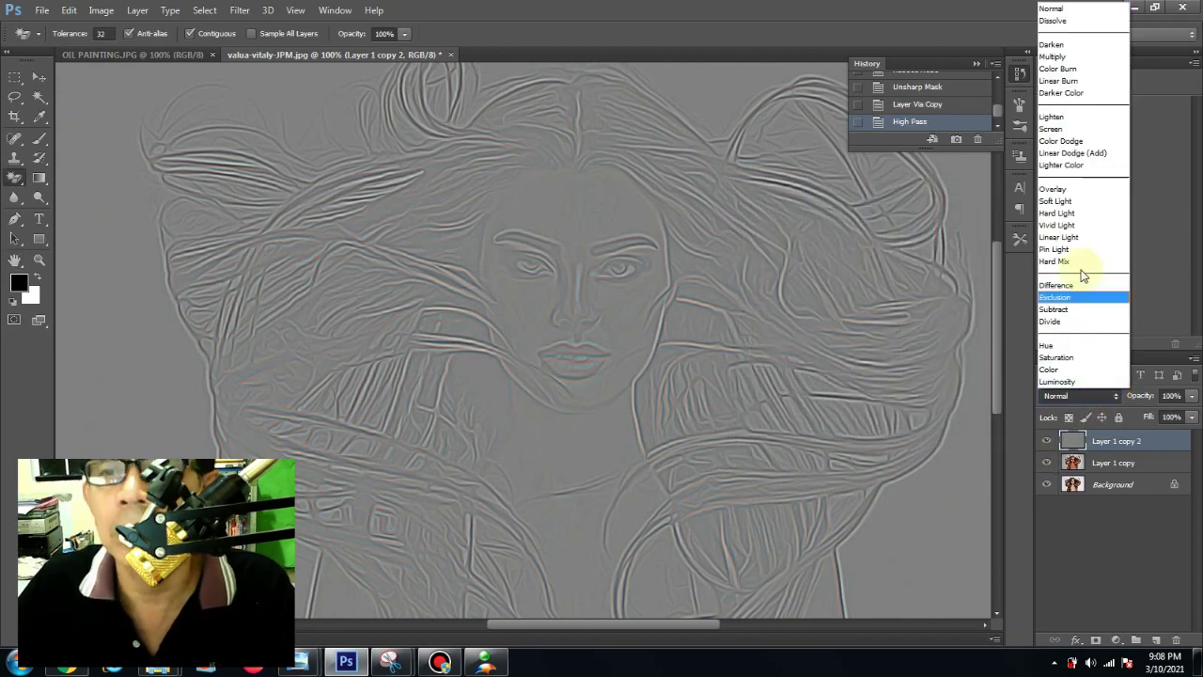
left_click(1070, 188)
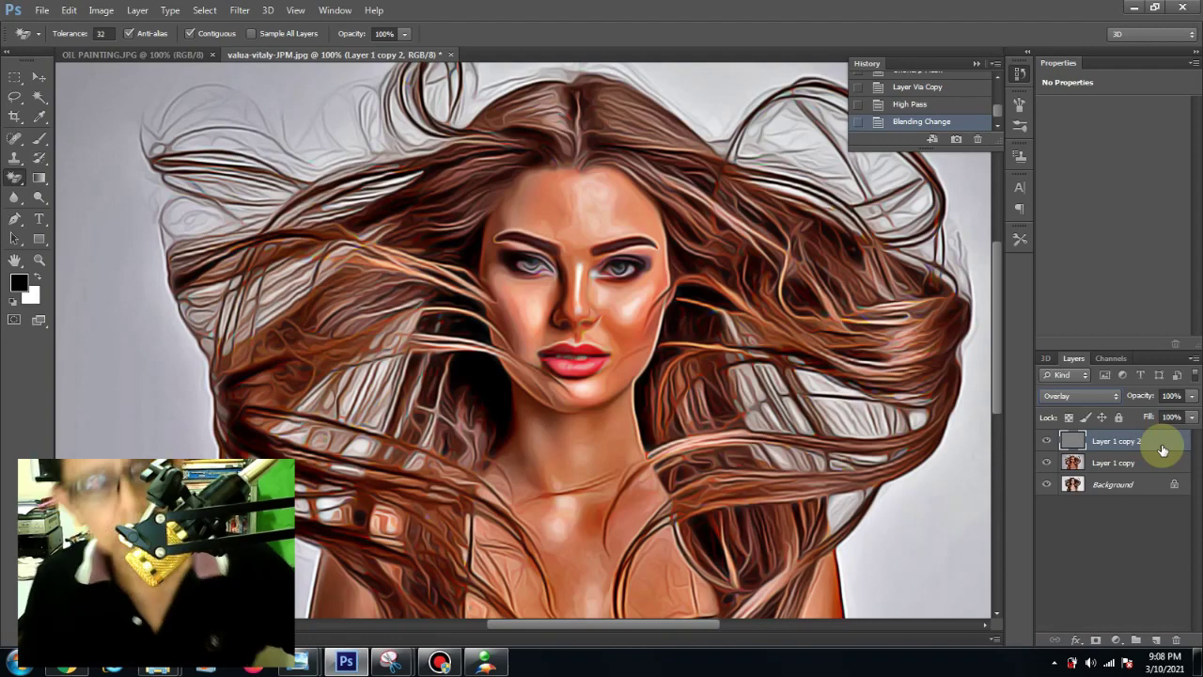
key("ctrl+shift+alt+e")
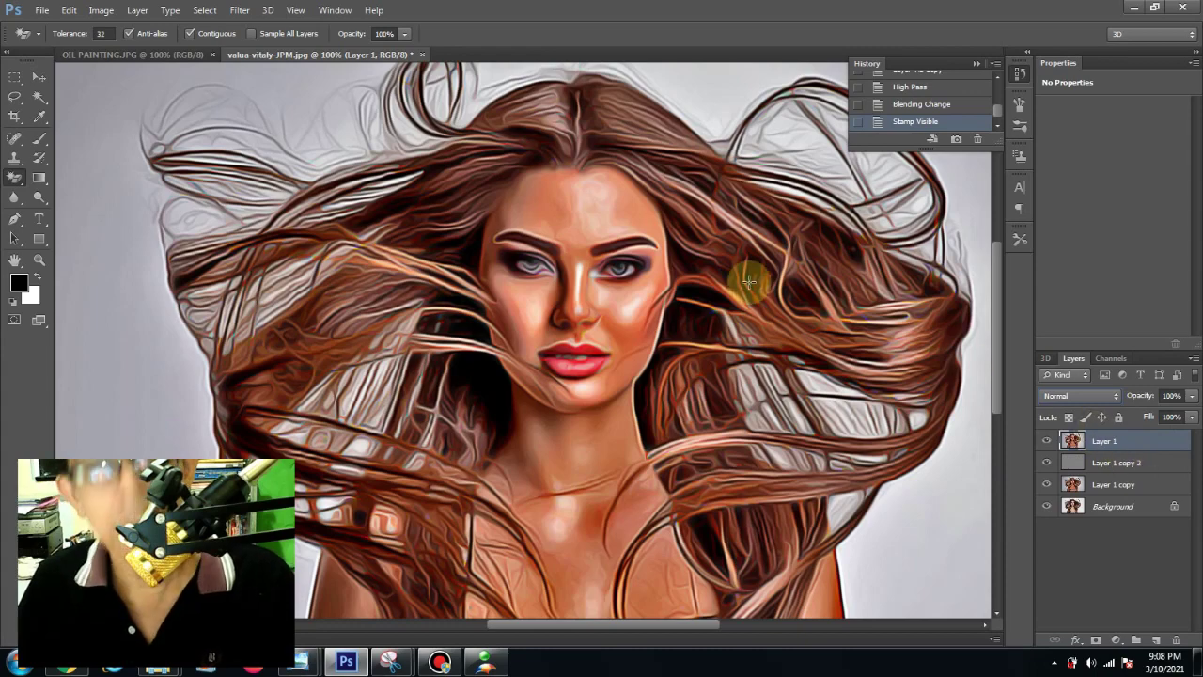
Apply Image > Auto Tone to the stamped top Layer 1
left_click(101, 11)
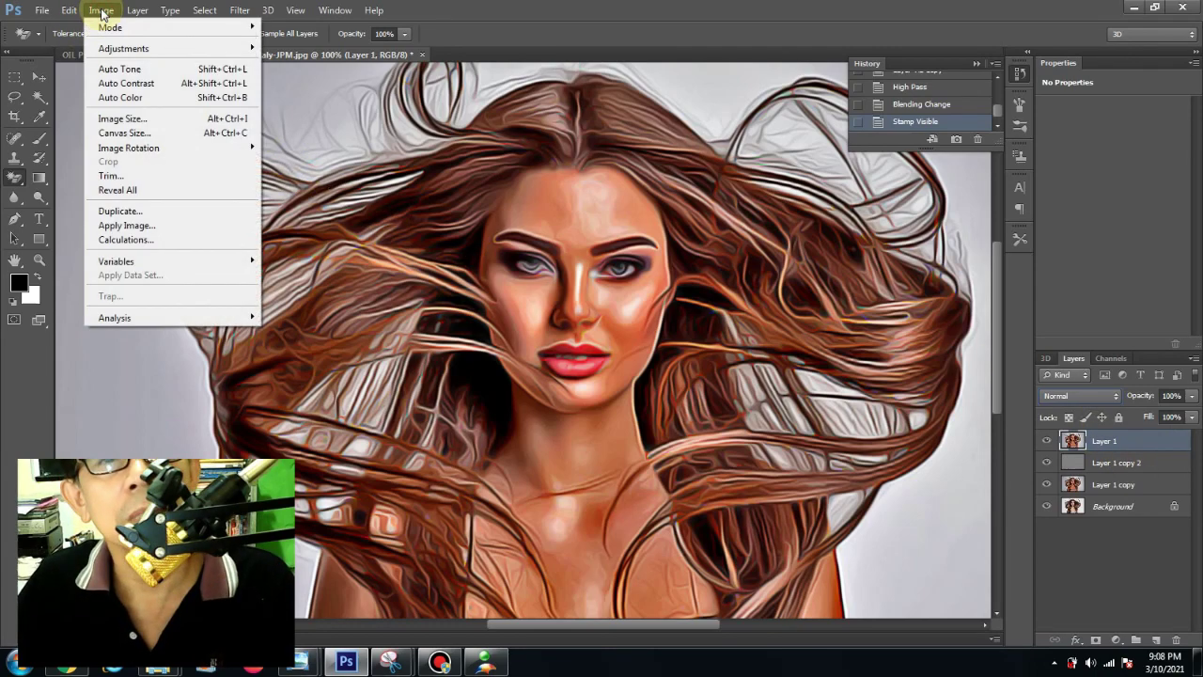
left_click(129, 71)
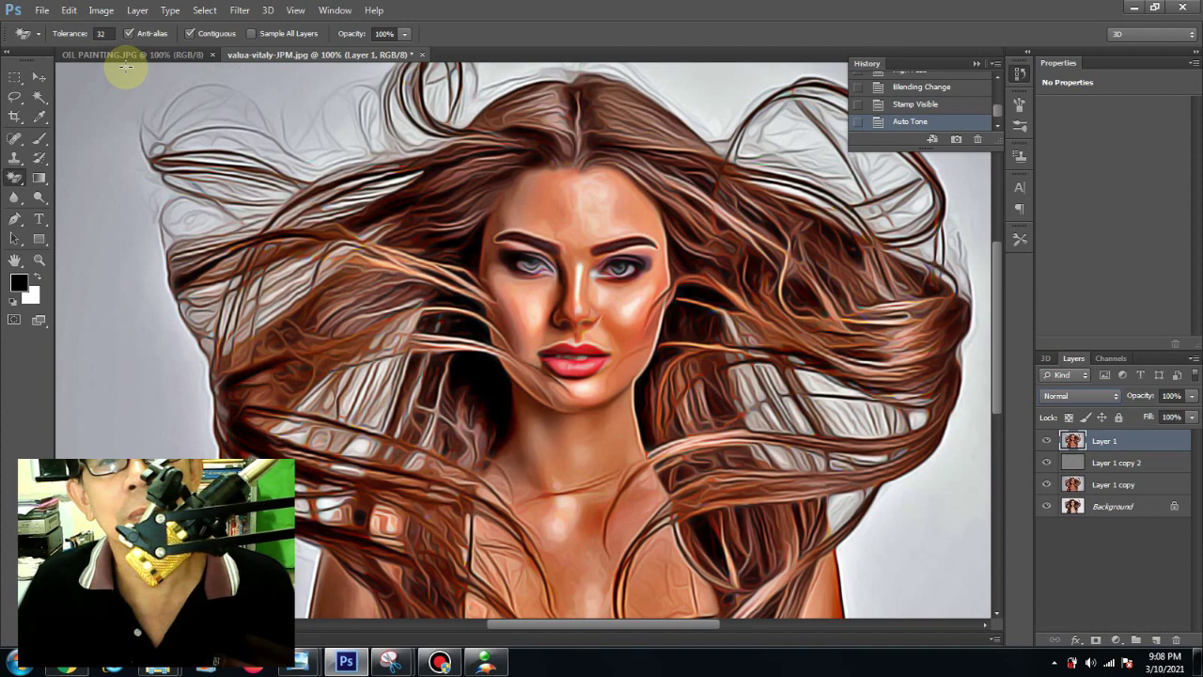
Compare against OIL PAINTING.JPG and toggle layer visibility, leaving Layer 1 copy shown over Background
left_click(105, 55)
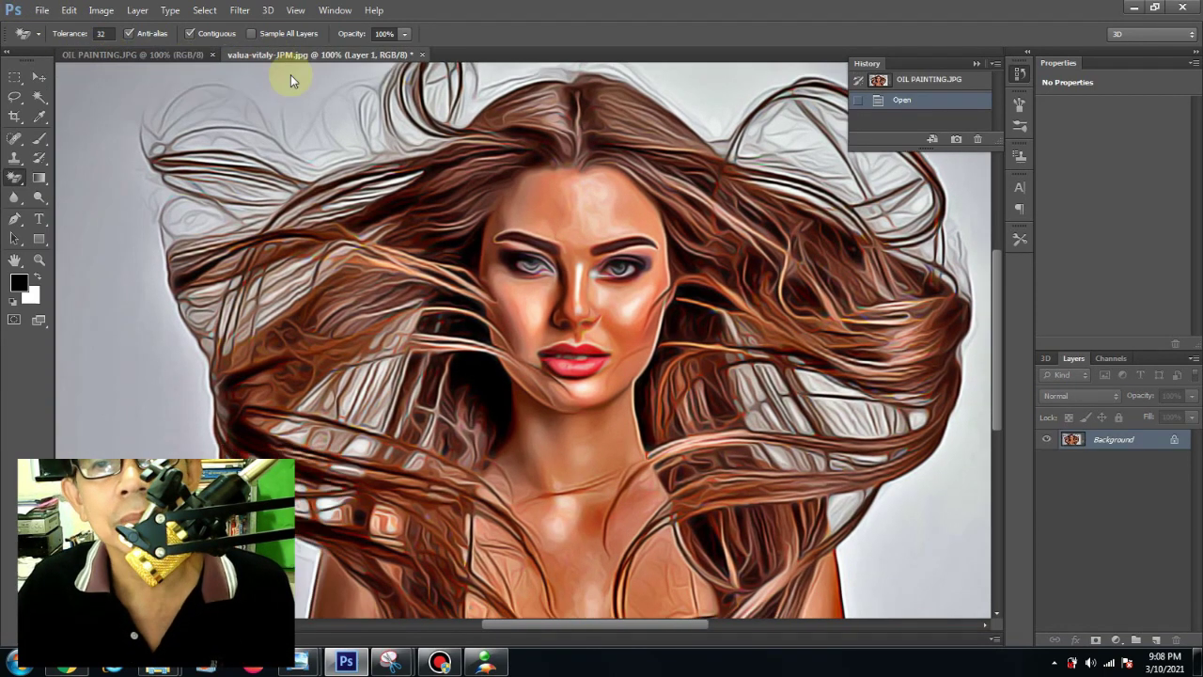
left_click(273, 54)
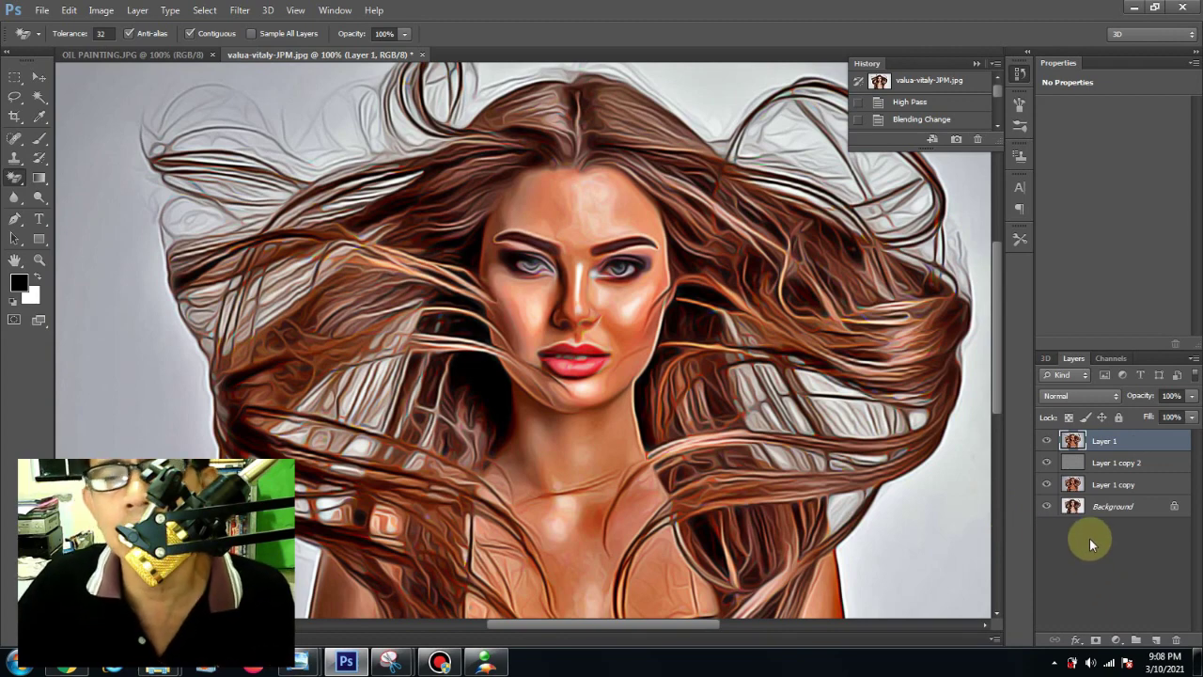
left_click_drag(1046, 447, 1052, 485)
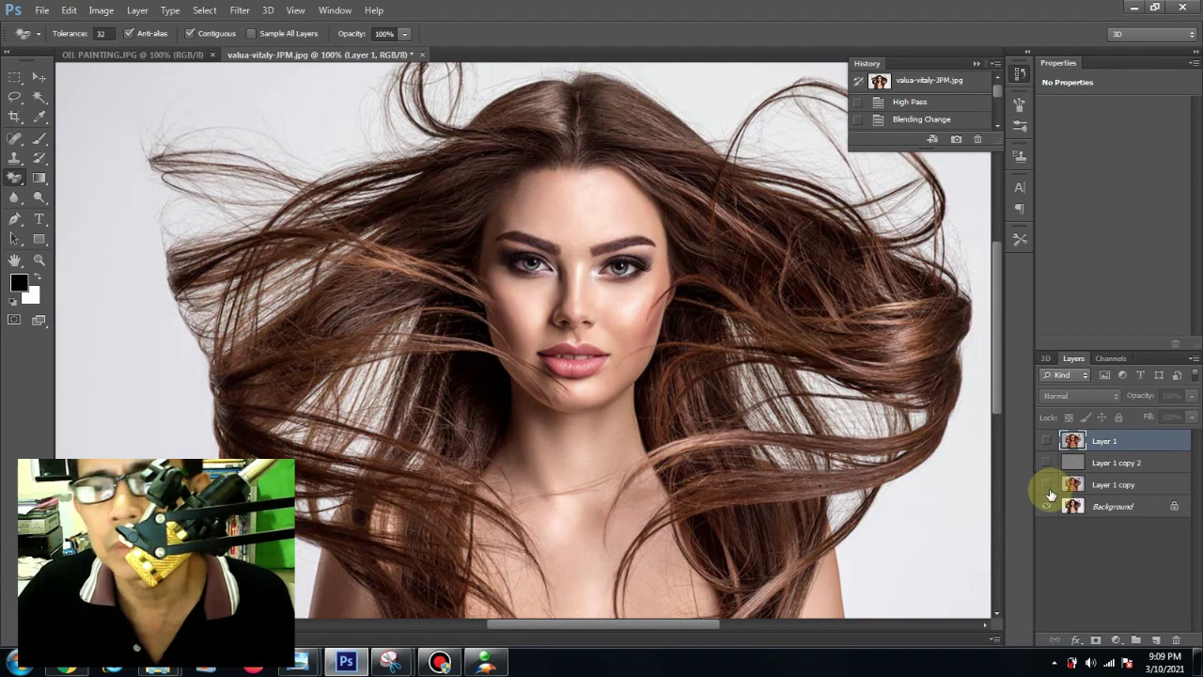
left_click(1049, 485)
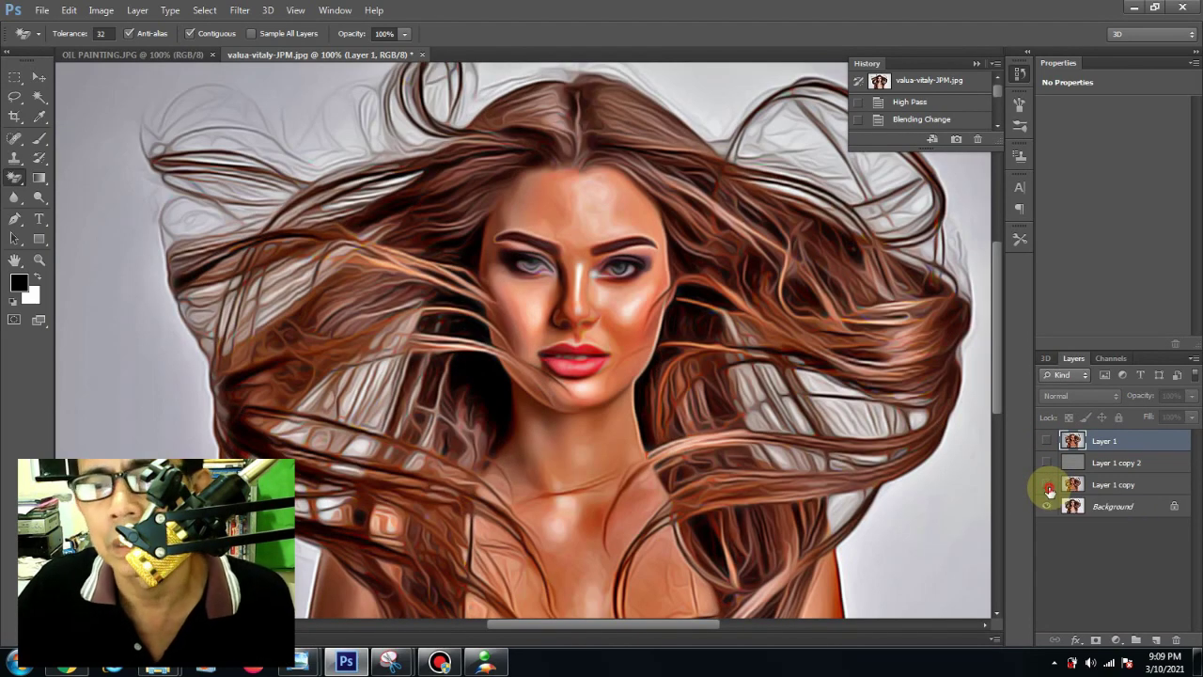
left_click(1048, 486)
left_click(1049, 487)
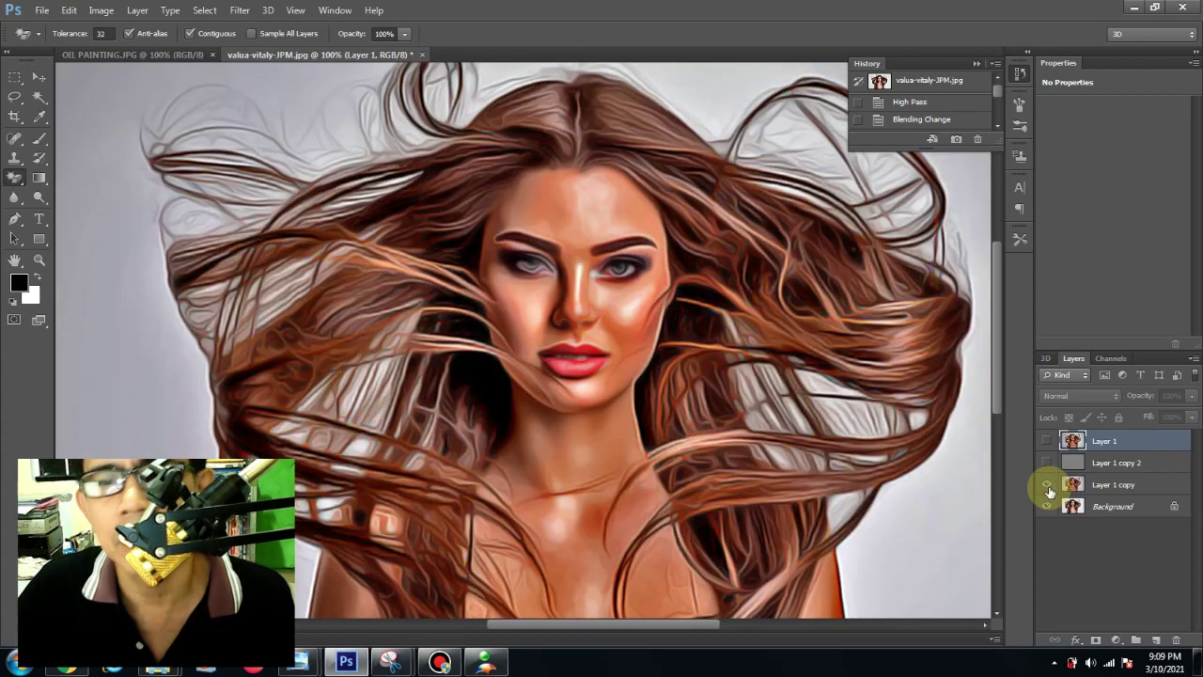